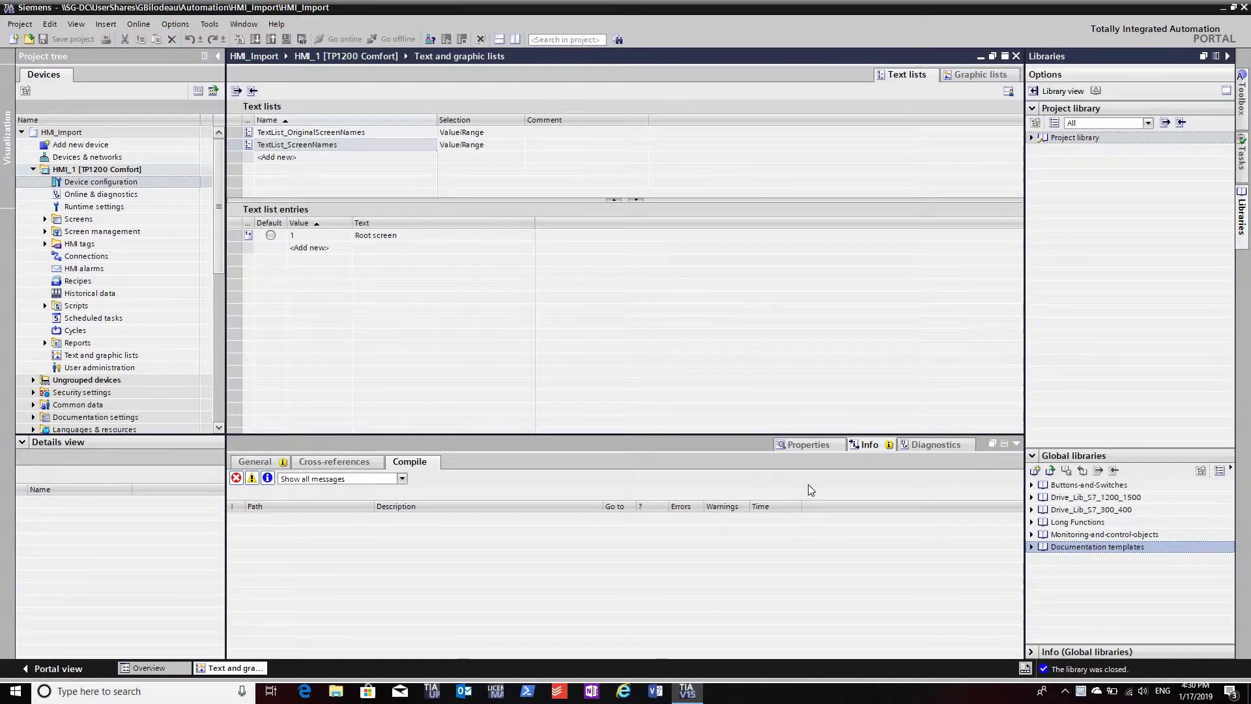
- Open the S120 Alarm List V15 global library file from its folder on disk
{"action": "left_click", "coordinate": [1052, 471]}
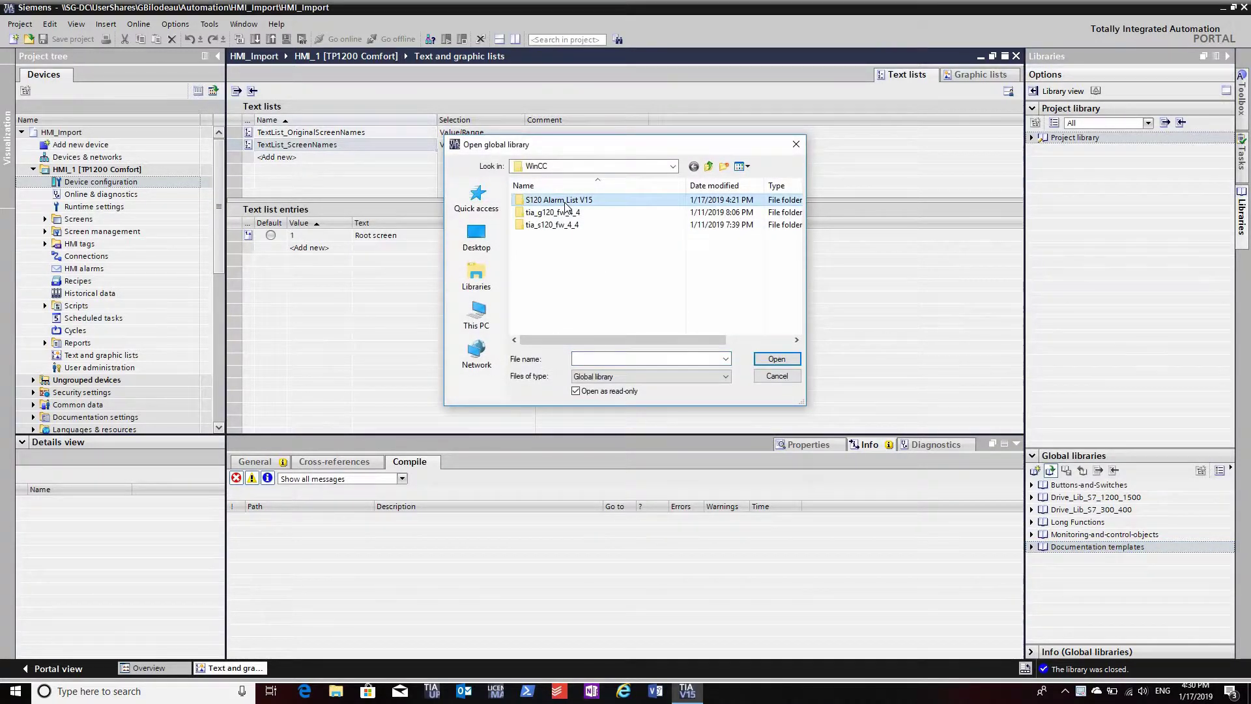
{"action": "double_click", "coordinate": [566, 207]}
{"action": "left_click", "coordinate": [561, 286]}
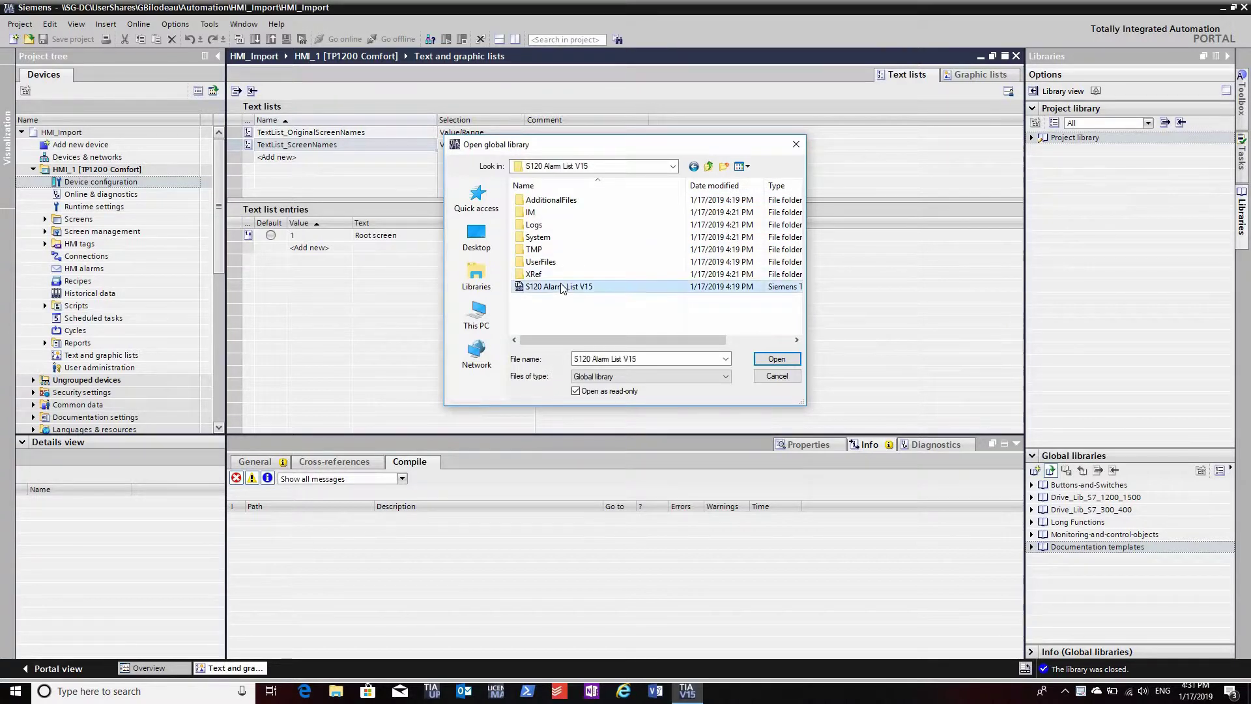
{"action": "left_click", "coordinate": [777, 358]}
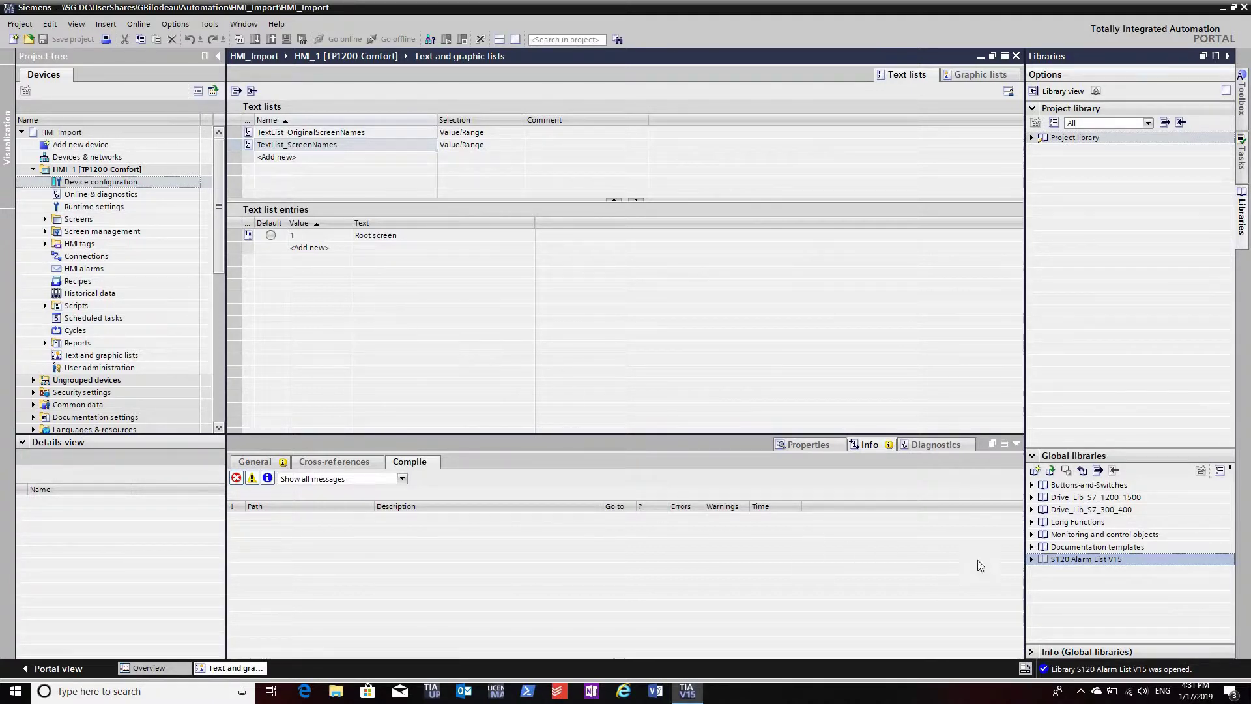
- Drag the library's S120_FW_4.4 master copy onto HMI tags in the project tree
{"action": "left_click", "coordinate": [1032, 560]}
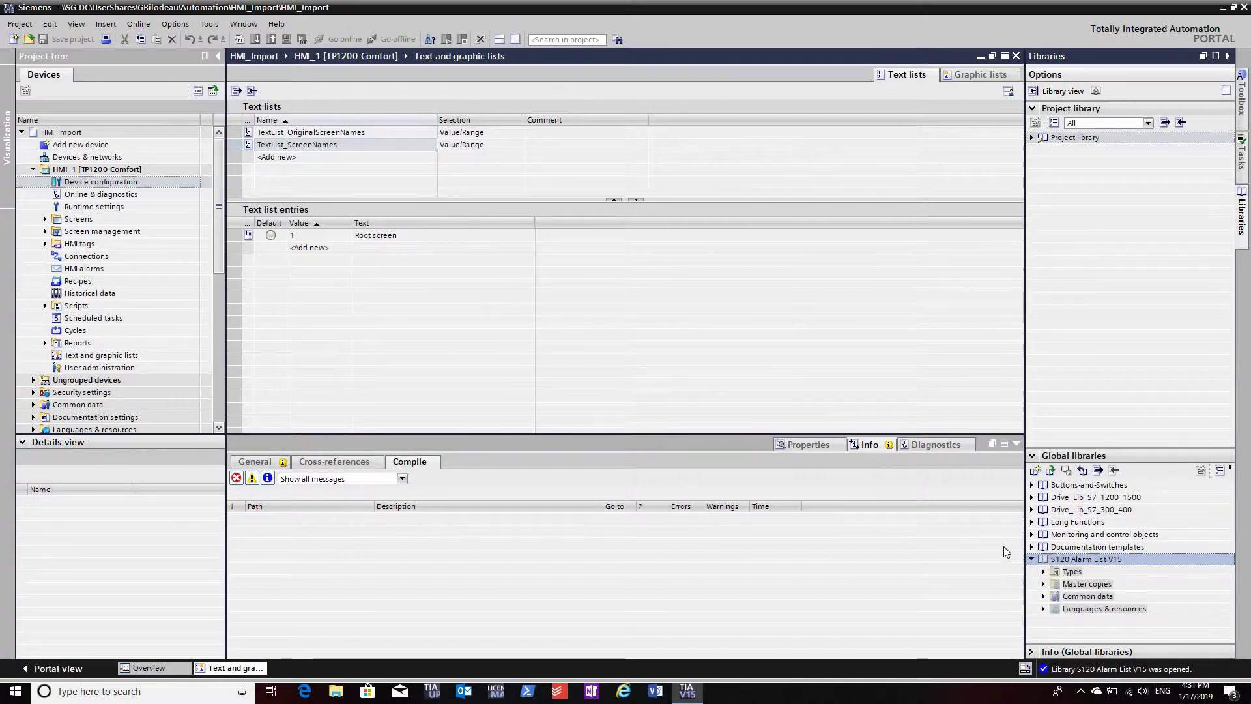
{"action": "left_click", "coordinate": [1043, 585]}
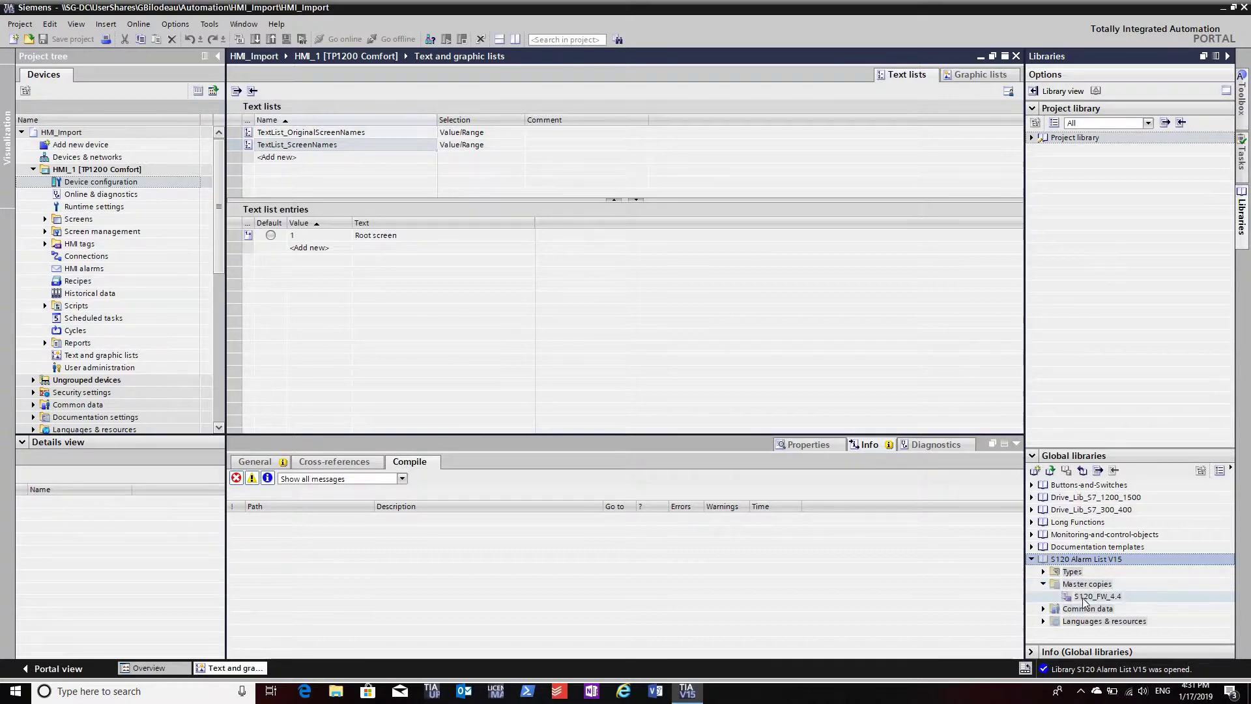
{"action": "left_click", "coordinate": [1087, 600]}
{"action": "left_click_drag", "start_coordinate": [857, 545], "coordinate": [370, 408]}
{"action": "left_click_drag", "start_coordinate": [151, 283], "coordinate": [81, 250]}
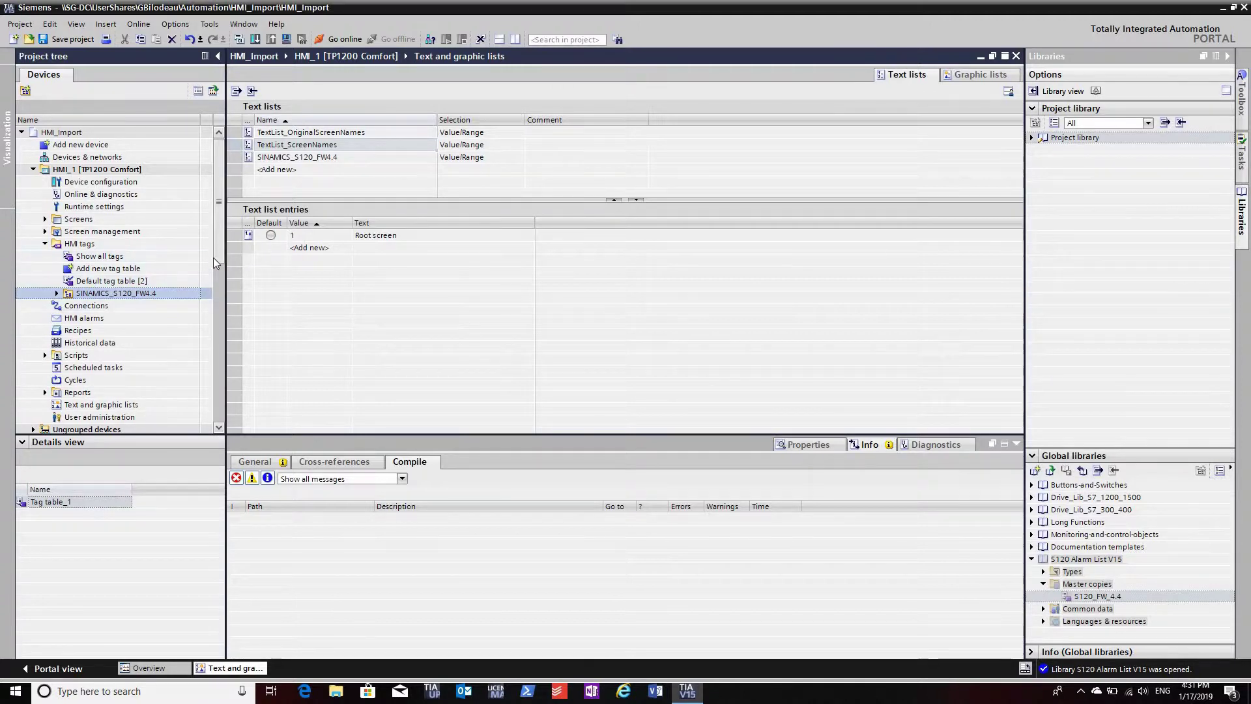
{"action": "scroll", "coordinate": [211, 267], "scroll_direction": "down", "scroll_amount": 5}
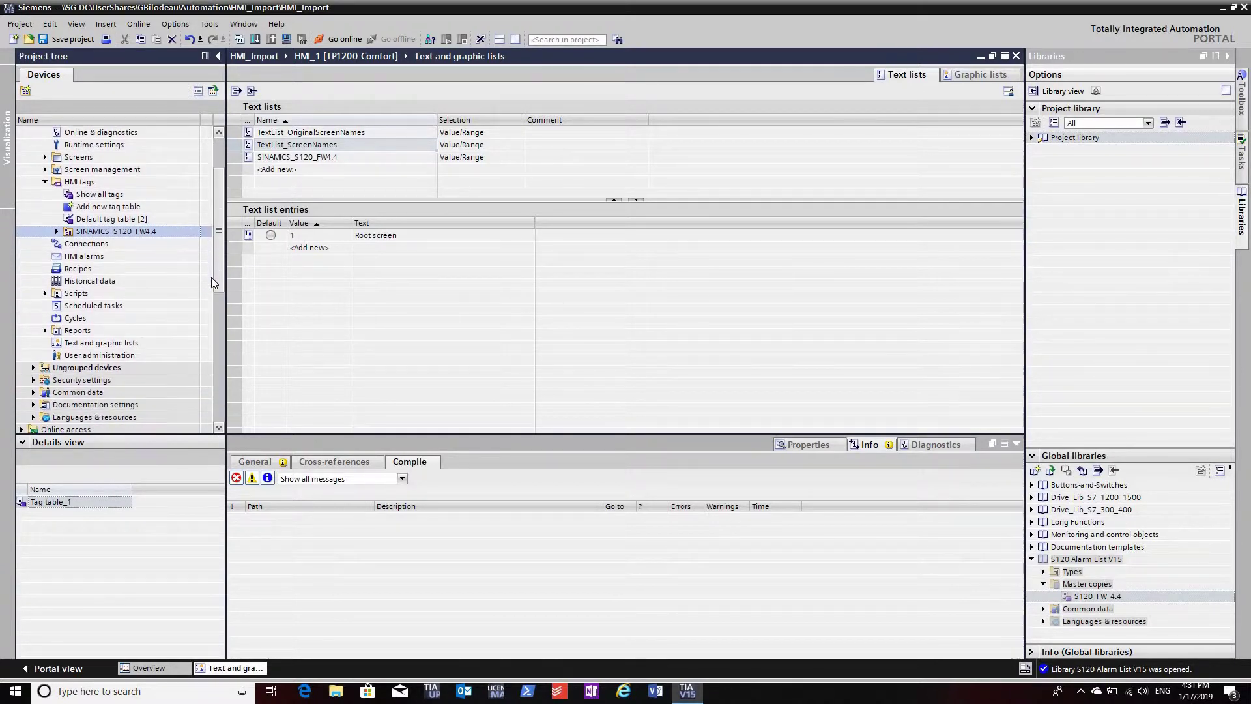
- Review the SINAMICS_S120_FW4.4 text list entries, then open HMI_1's Default tag table
{"action": "left_click", "coordinate": [110, 343]}
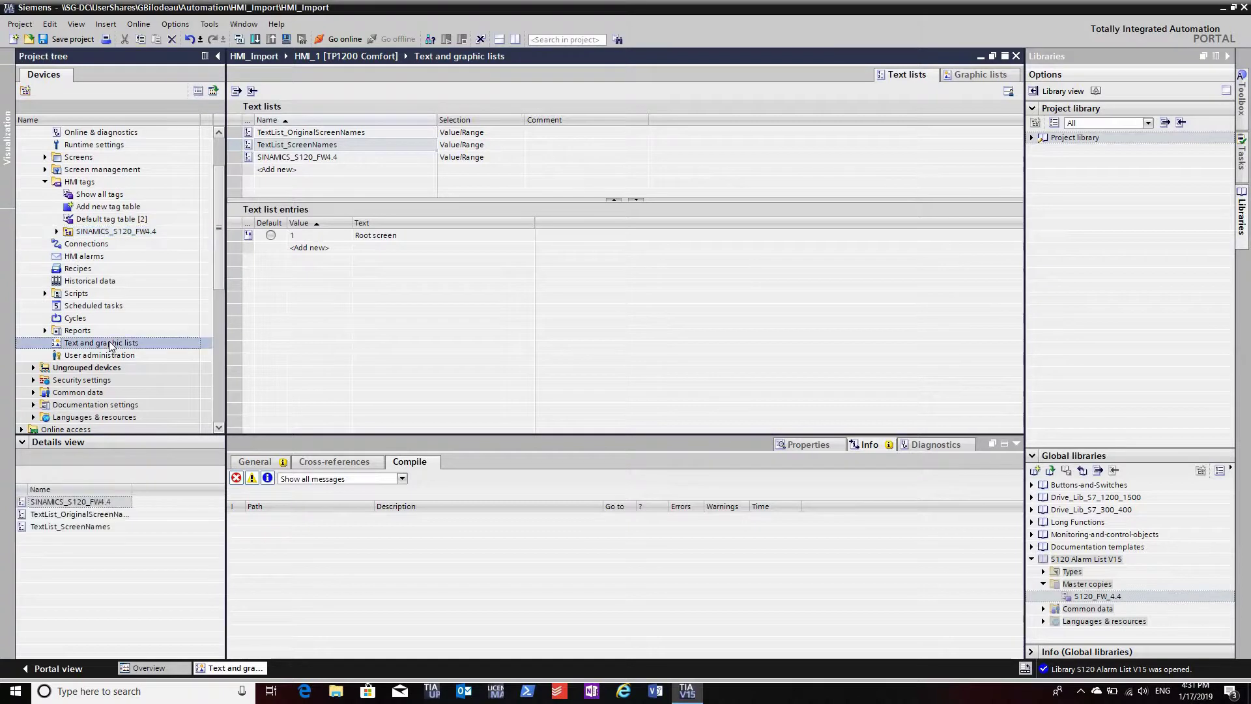
{"action": "left_click", "coordinate": [285, 136]}
{"action": "left_click", "coordinate": [288, 158]}
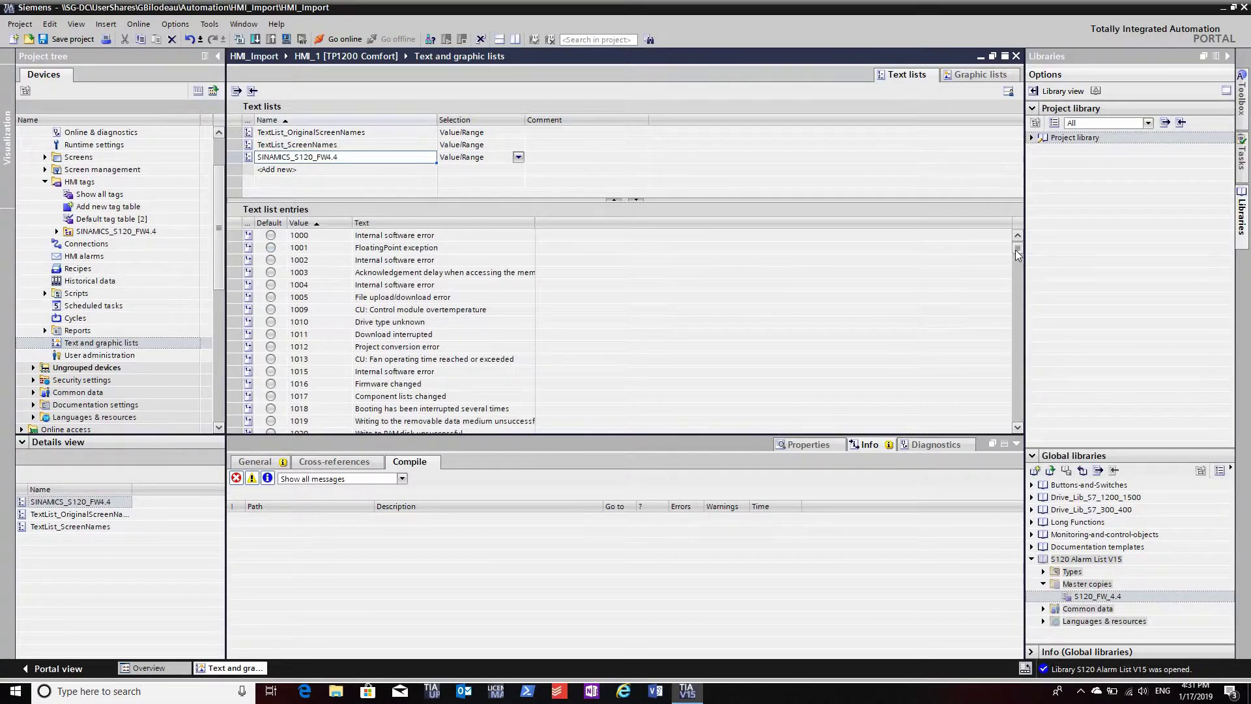
{"action": "left_click_drag", "start_coordinate": [1017, 259], "coordinate": [1020, 430]}
{"action": "left_click_drag", "start_coordinate": [1021, 387], "coordinate": [1018, 232]}
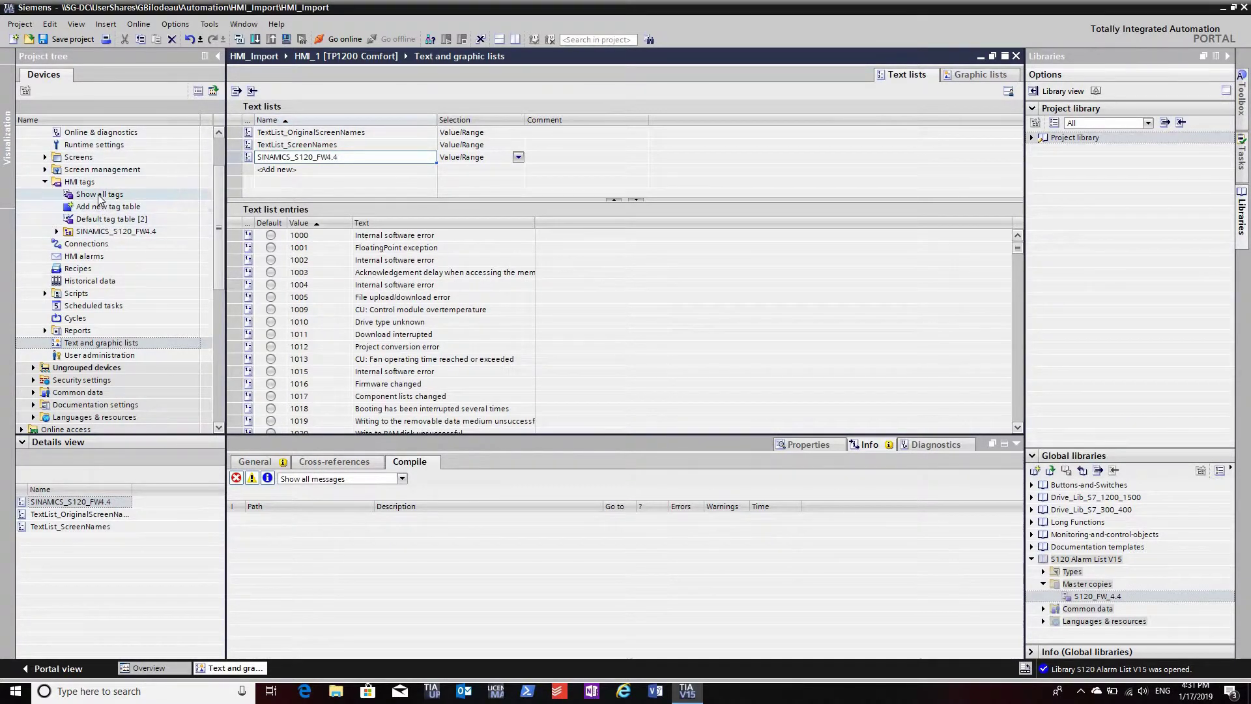
{"action": "left_click", "coordinate": [92, 216]}
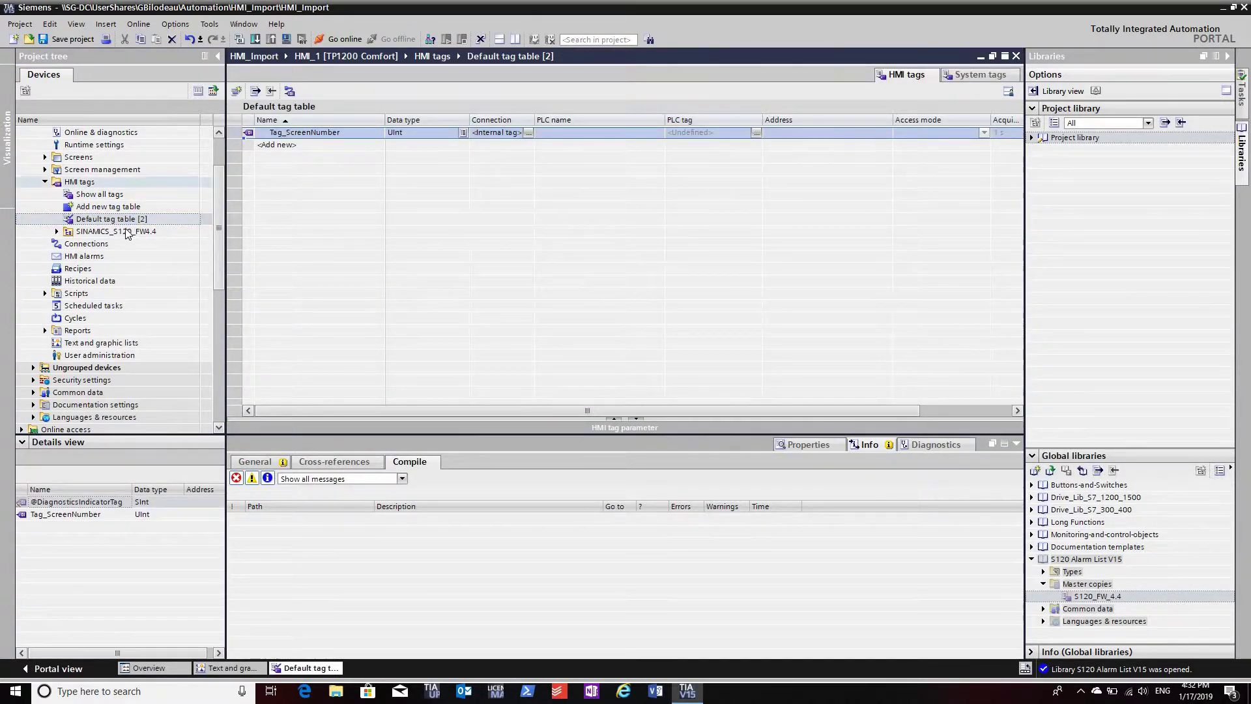
- Open Tag table_1 in the SINAMICS_S120_FW4.4 folder, showing its two UInt error and warning tags
{"action": "left_click", "coordinate": [66, 233]}
{"action": "left_click", "coordinate": [56, 232]}
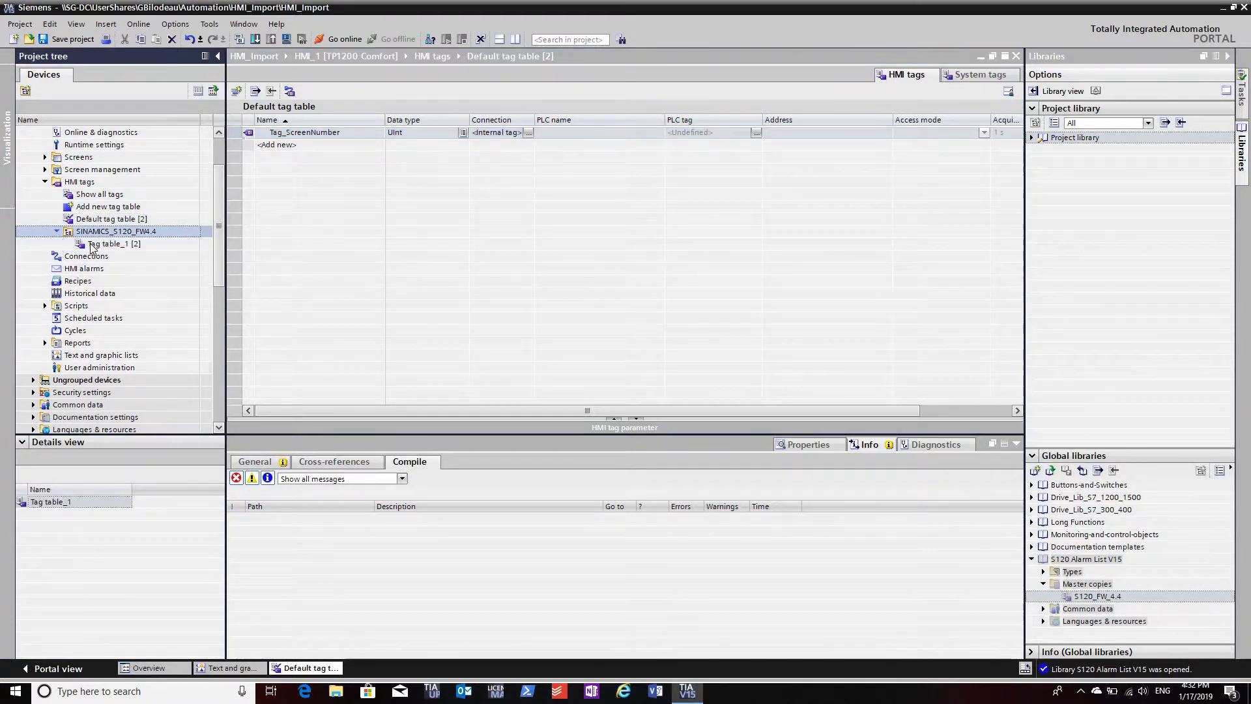
{"action": "double_click", "coordinate": [91, 244]}
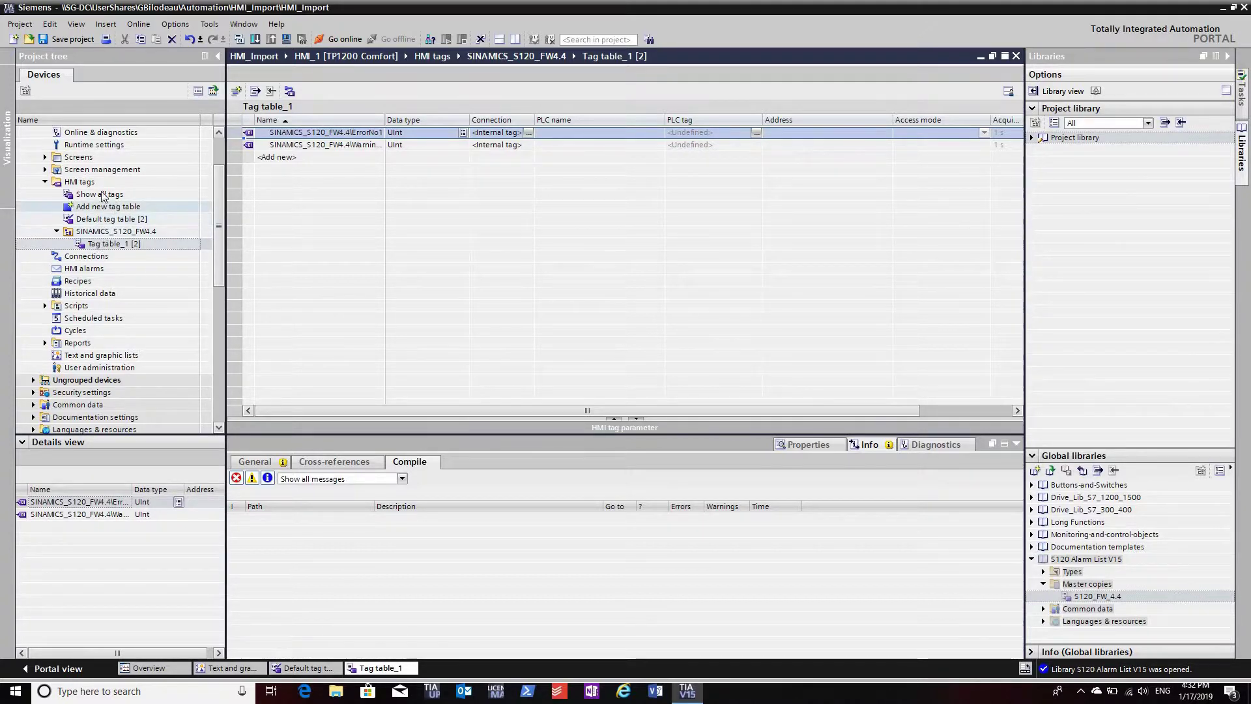
{"action": "left_click", "coordinate": [83, 184]}
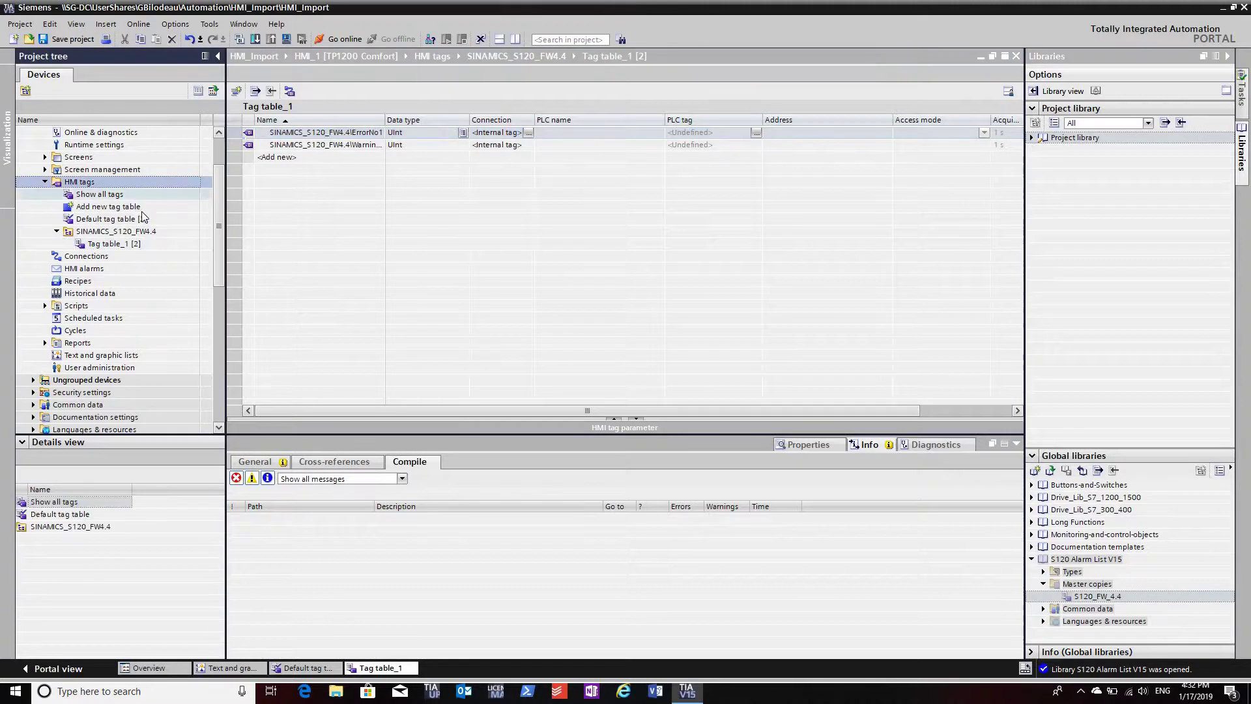
{"action": "left_click_drag", "start_coordinate": [220, 225], "coordinate": [222, 189]}
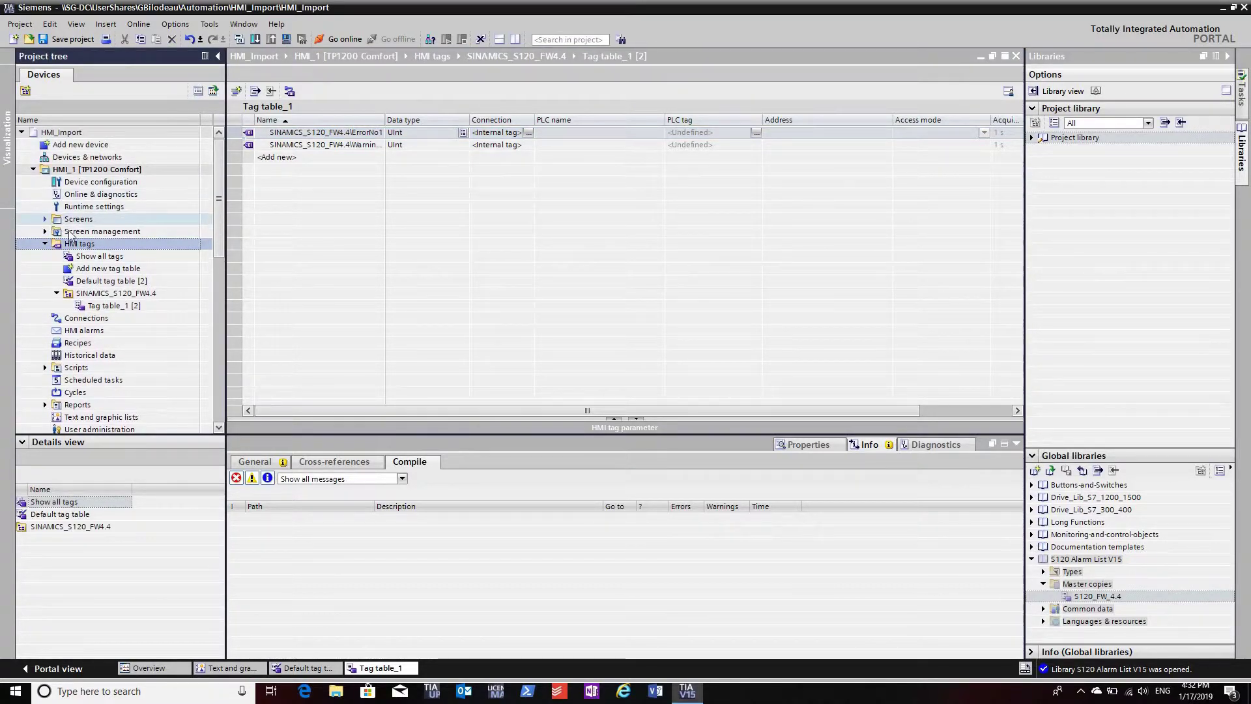
{"action": "left_click", "coordinate": [45, 219]}
- Open HMI_1's Root screen for editing
{"action": "double_click", "coordinate": [95, 243]}
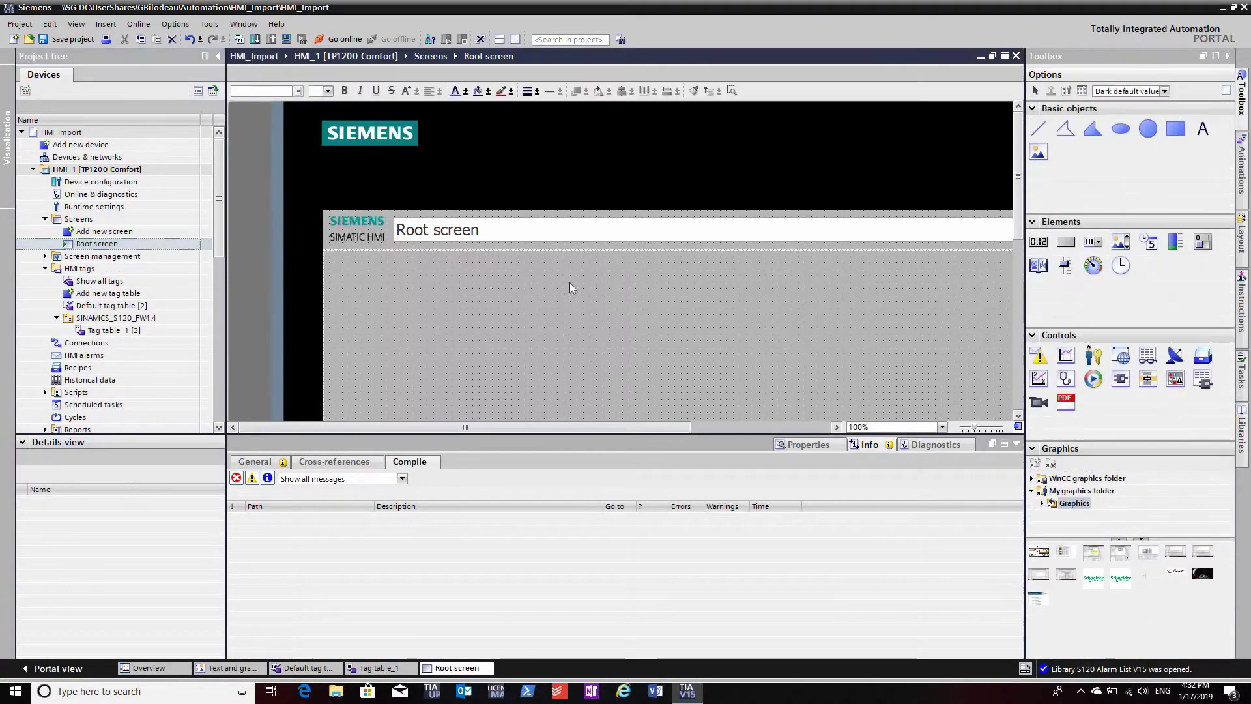
{"action": "scroll", "coordinate": [661, 319], "scroll_direction": "down", "scroll_amount": 2}
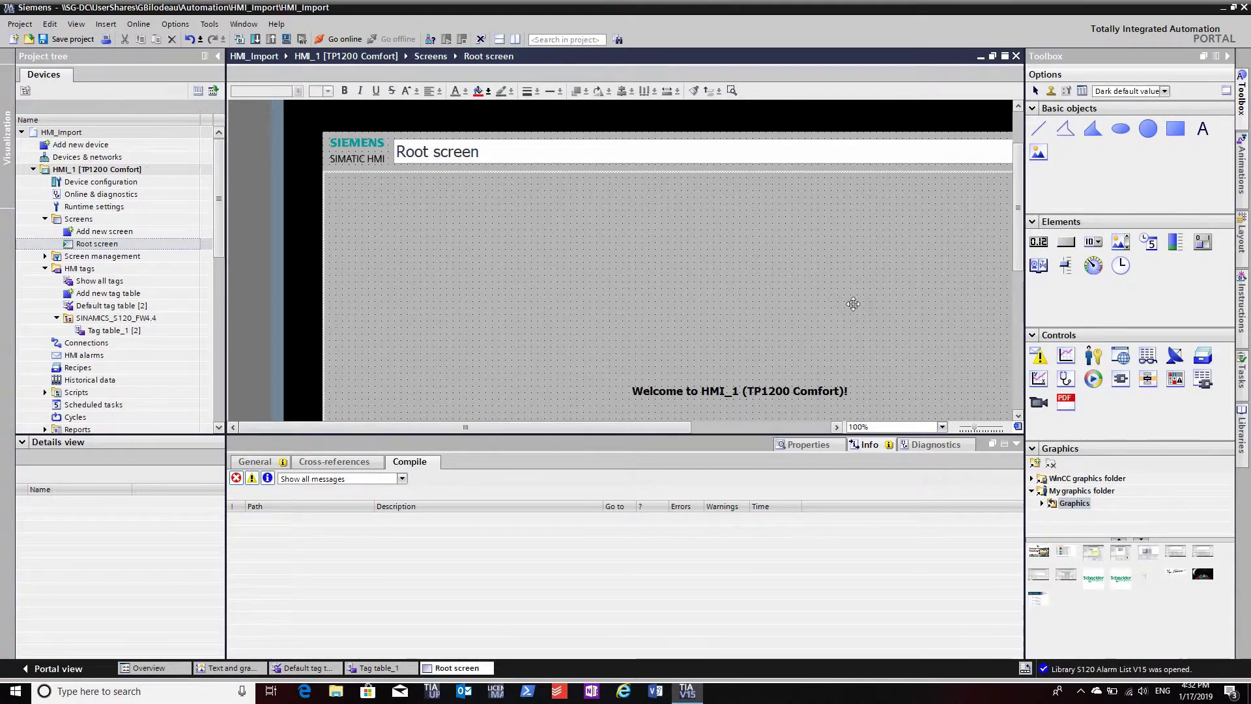
{"action": "scroll", "coordinate": [846, 306], "scroll_direction": "down", "scroll_amount": 2}
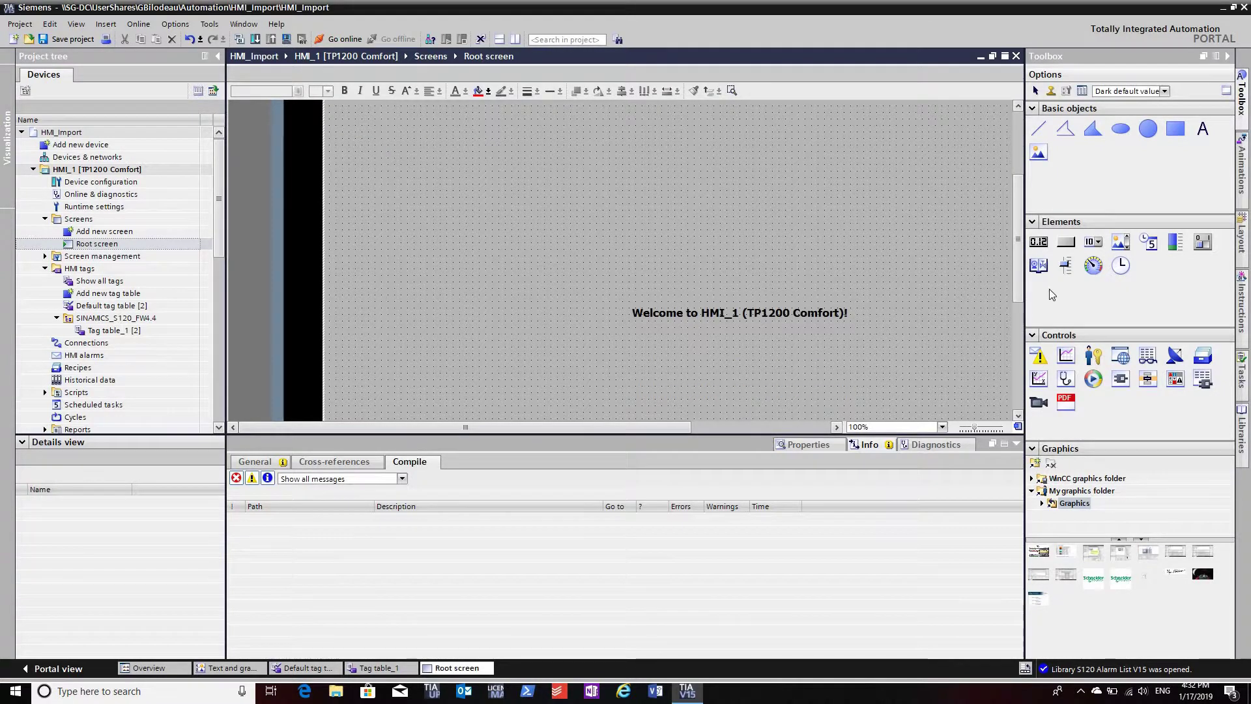
- Place a Symbolic I/O field above the welcome text and widen it
{"action": "left_click", "coordinate": [1098, 245]}
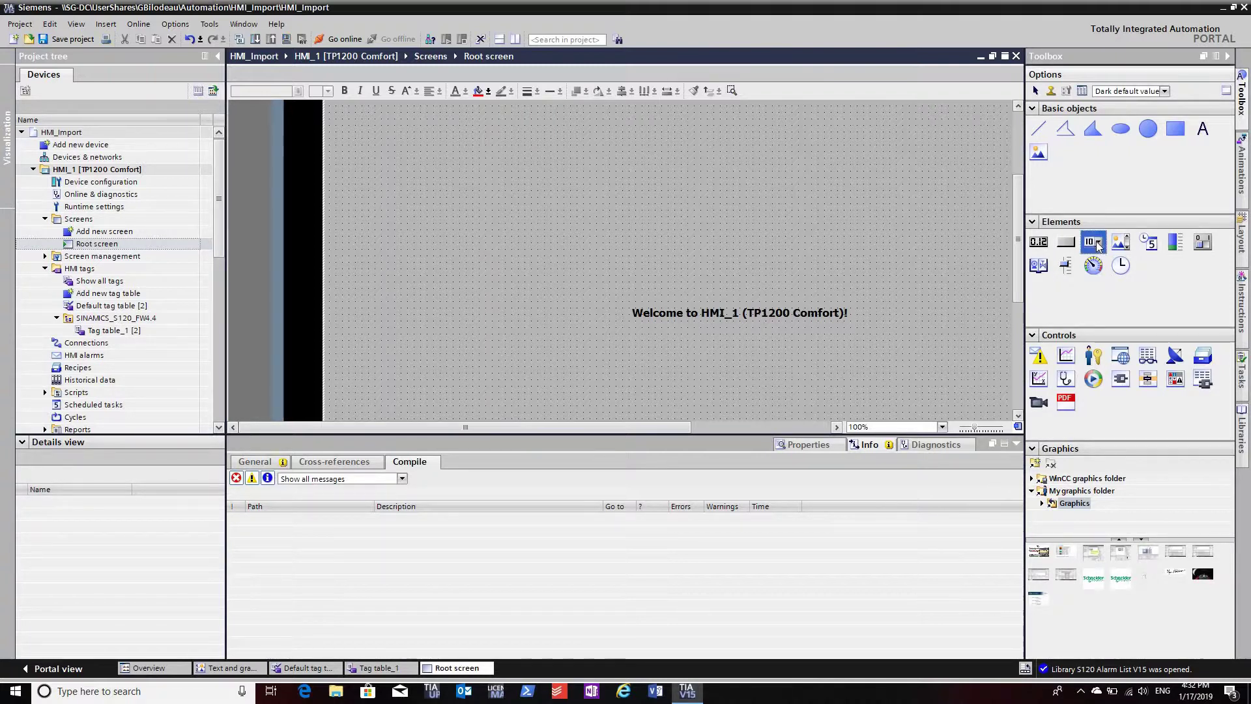
{"action": "left_click_drag", "start_coordinate": [1074, 245], "coordinate": [654, 234]}
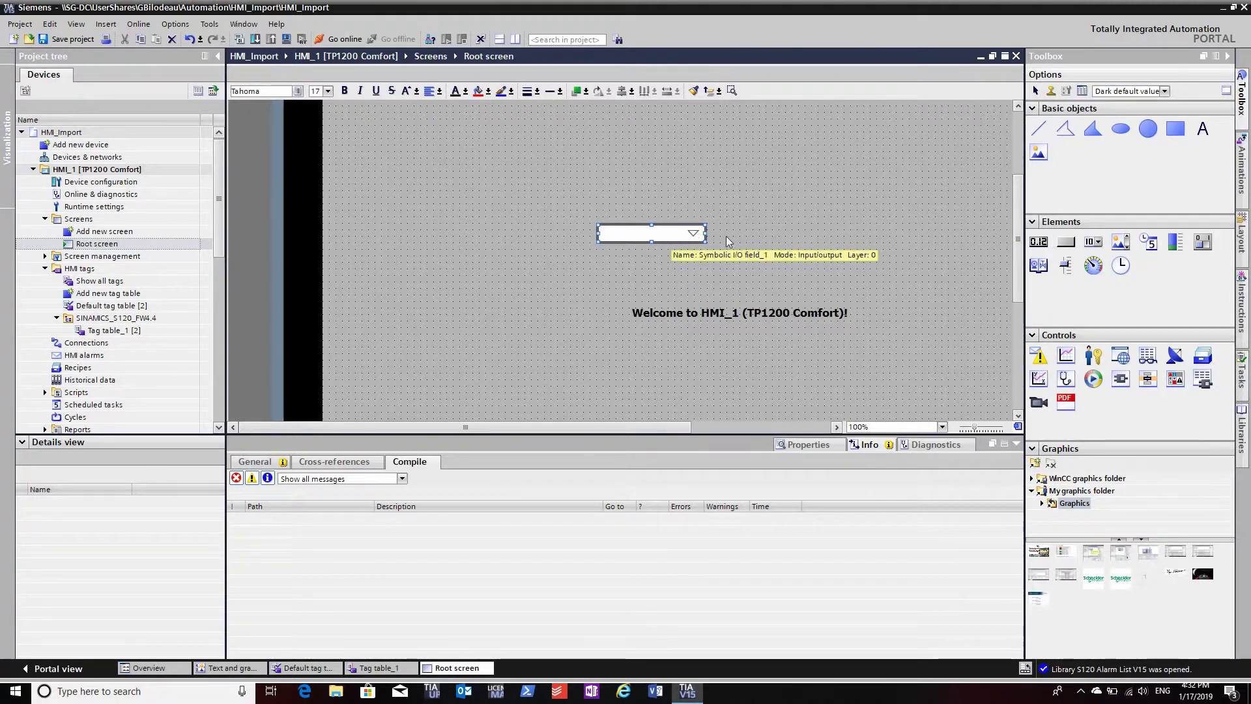
{"action": "left_click_drag", "start_coordinate": [815, 234], "coordinate": [816, 235]}
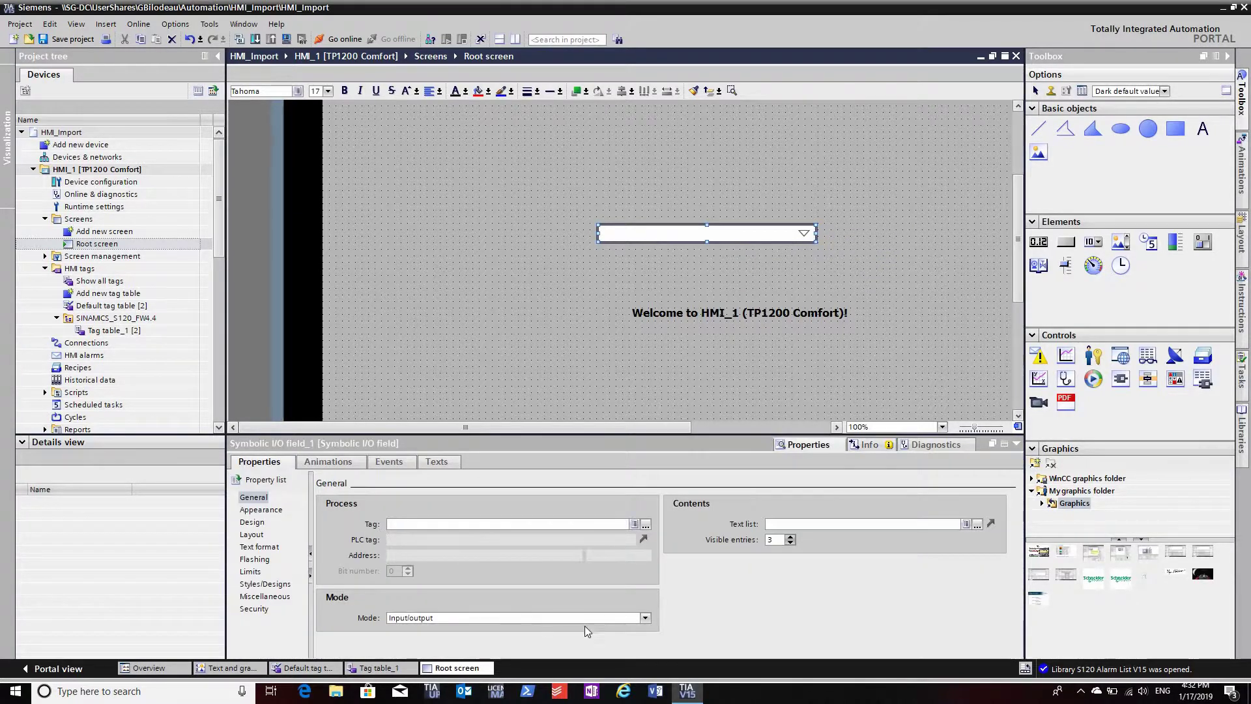
- Set the I/O field's text list to SINAMICS_S120_FW4.4
{"action": "left_click", "coordinate": [975, 526]}
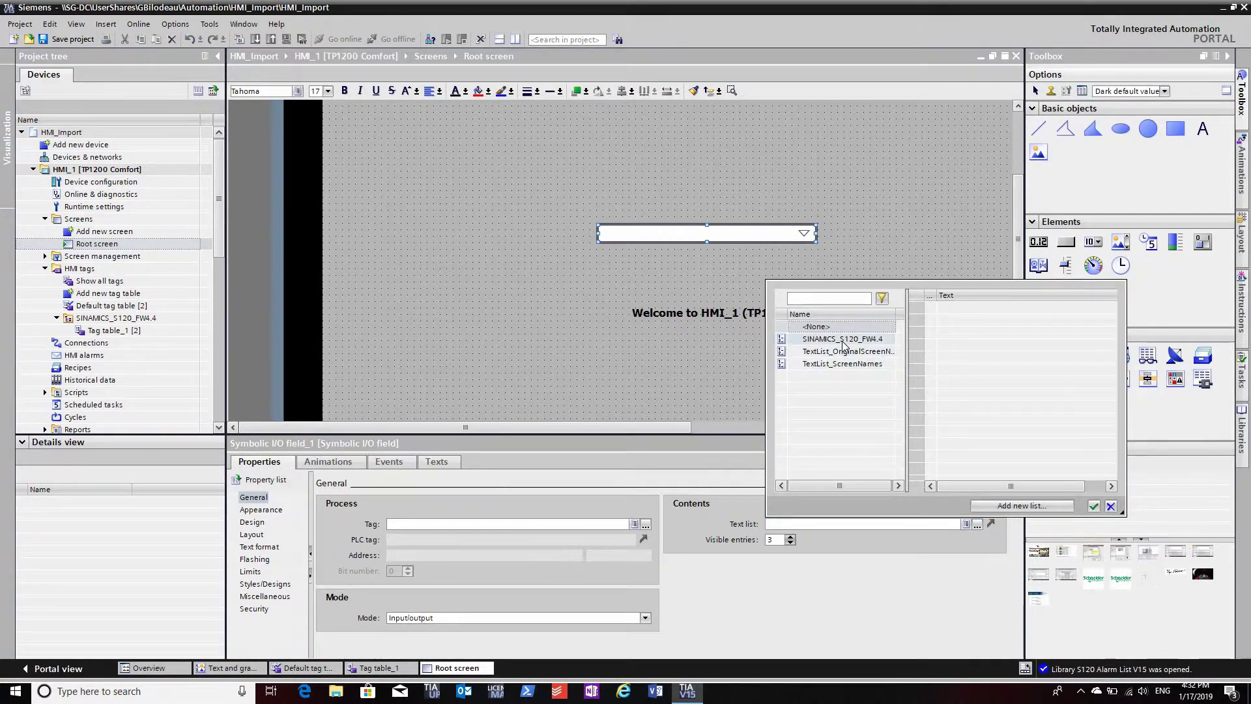
{"action": "left_click", "coordinate": [844, 339]}
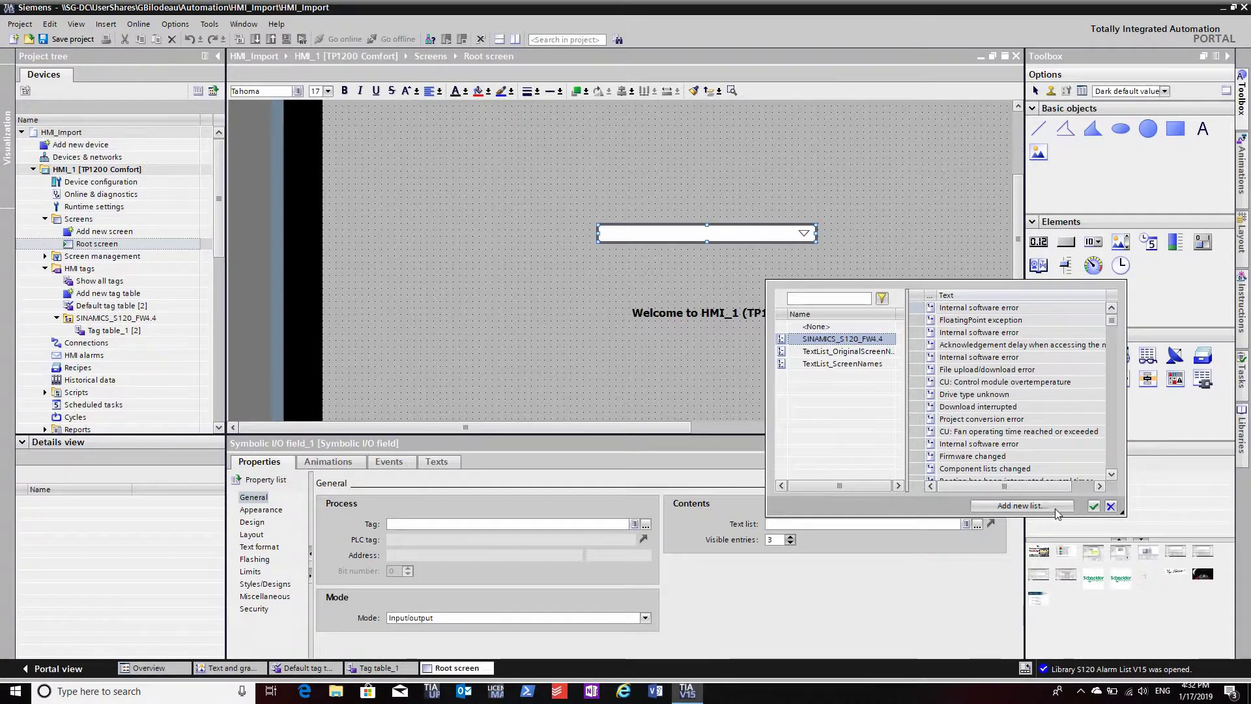
{"action": "left_click", "coordinate": [1094, 507]}
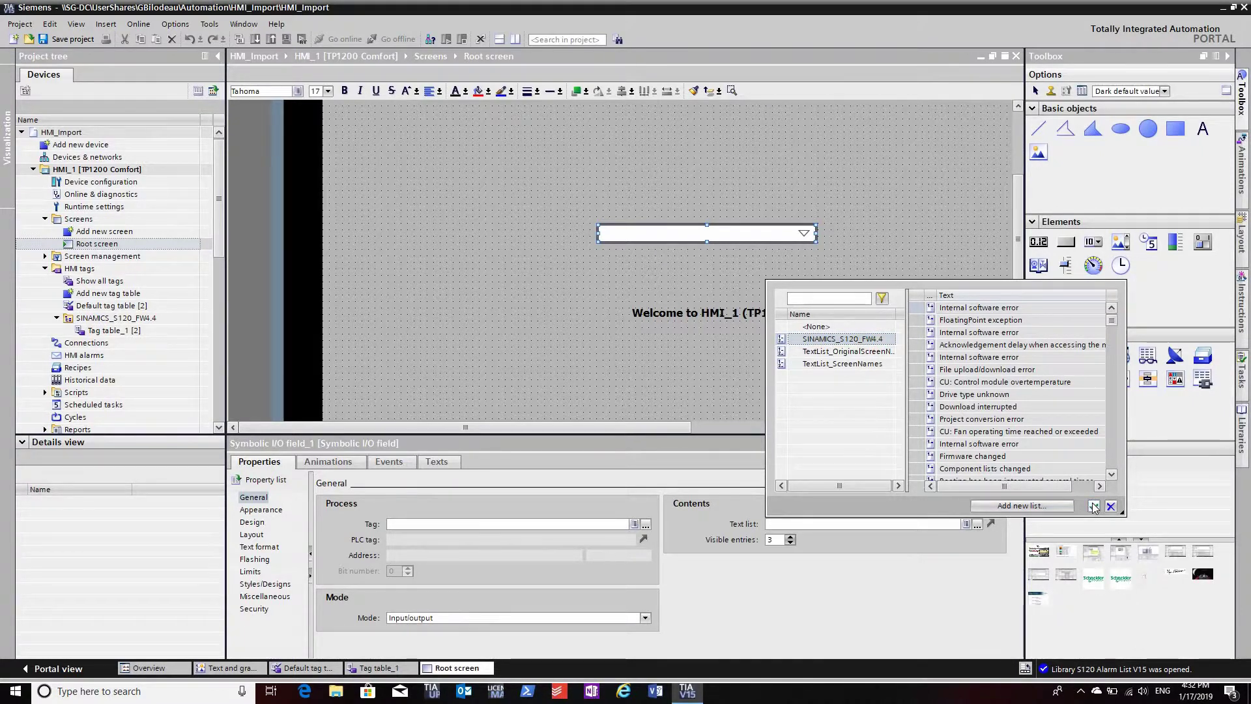
- Assign tag SINAMICS_S120_FW4.4\ErrorNo1 from Tag table_1 to the I/O field
{"action": "left_click", "coordinate": [585, 523]}
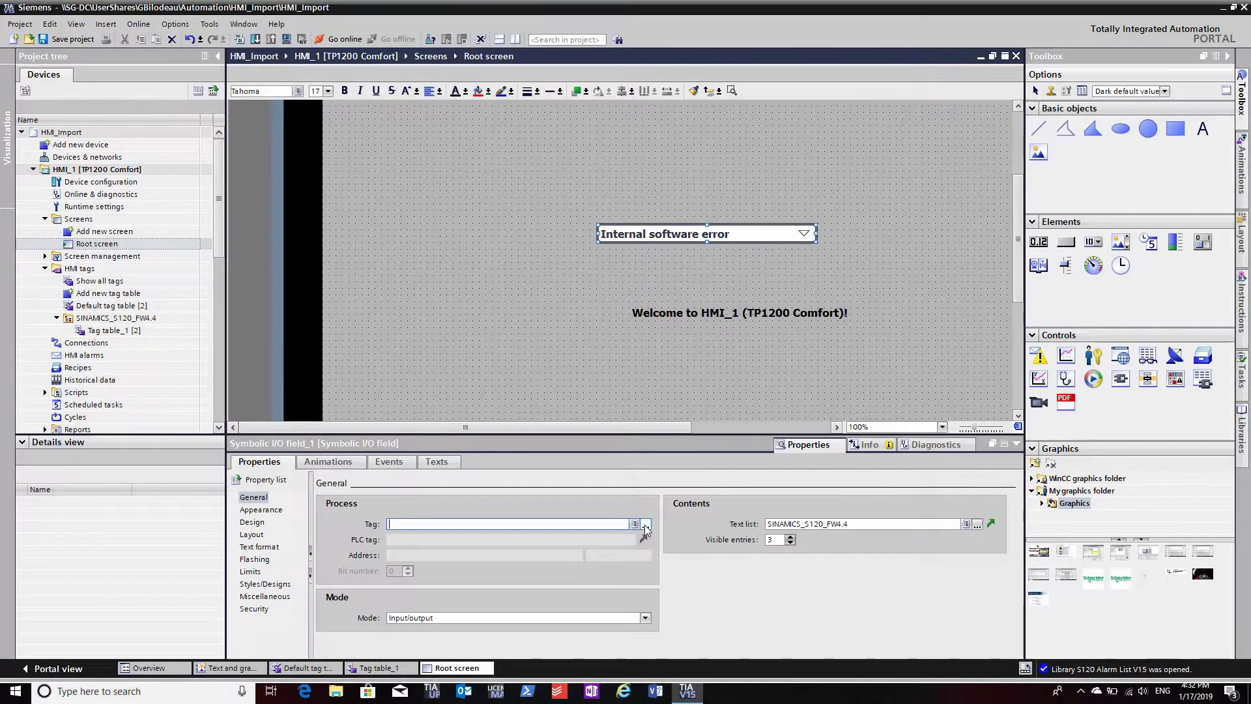
{"action": "left_click", "coordinate": [645, 524]}
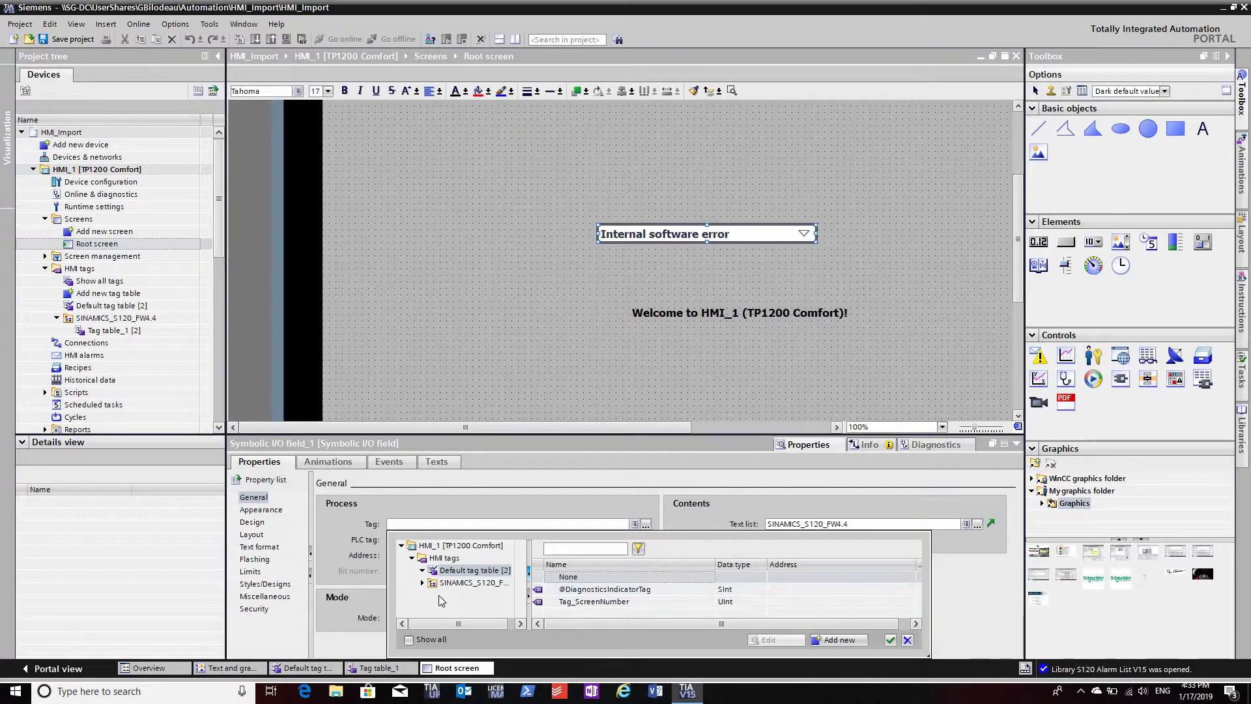
{"action": "left_click", "coordinate": [423, 583]}
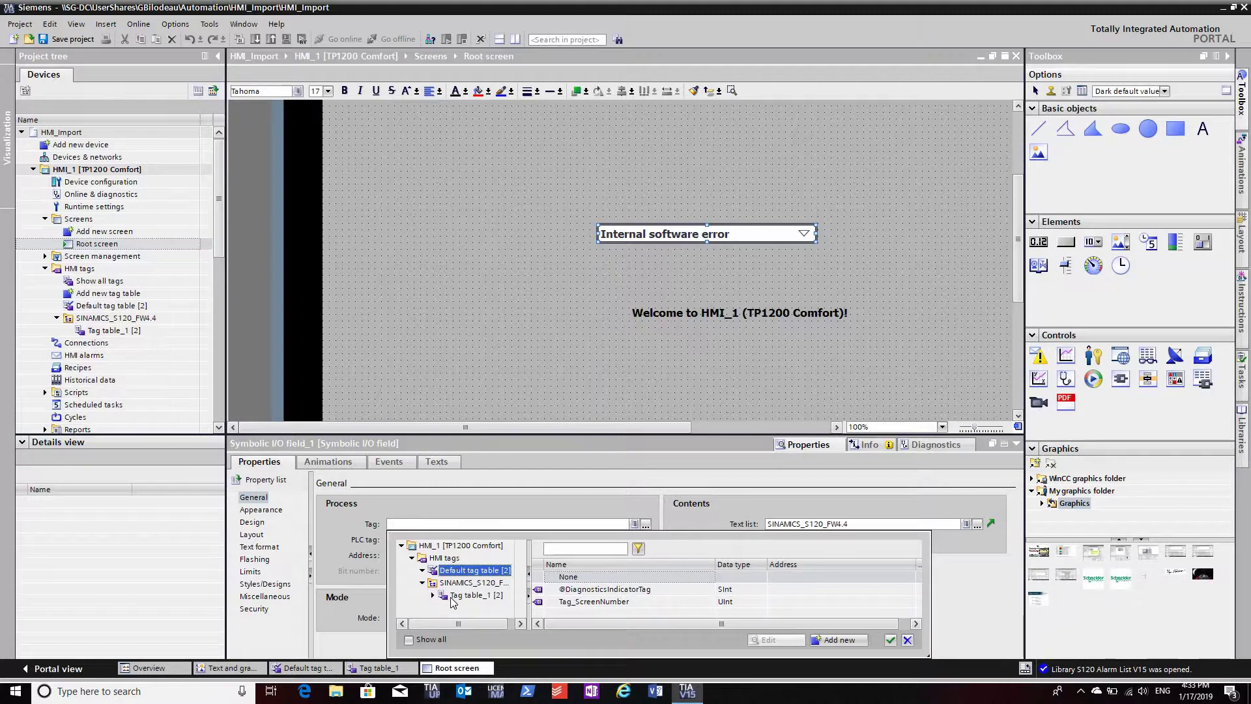
{"action": "left_click", "coordinate": [452, 597]}
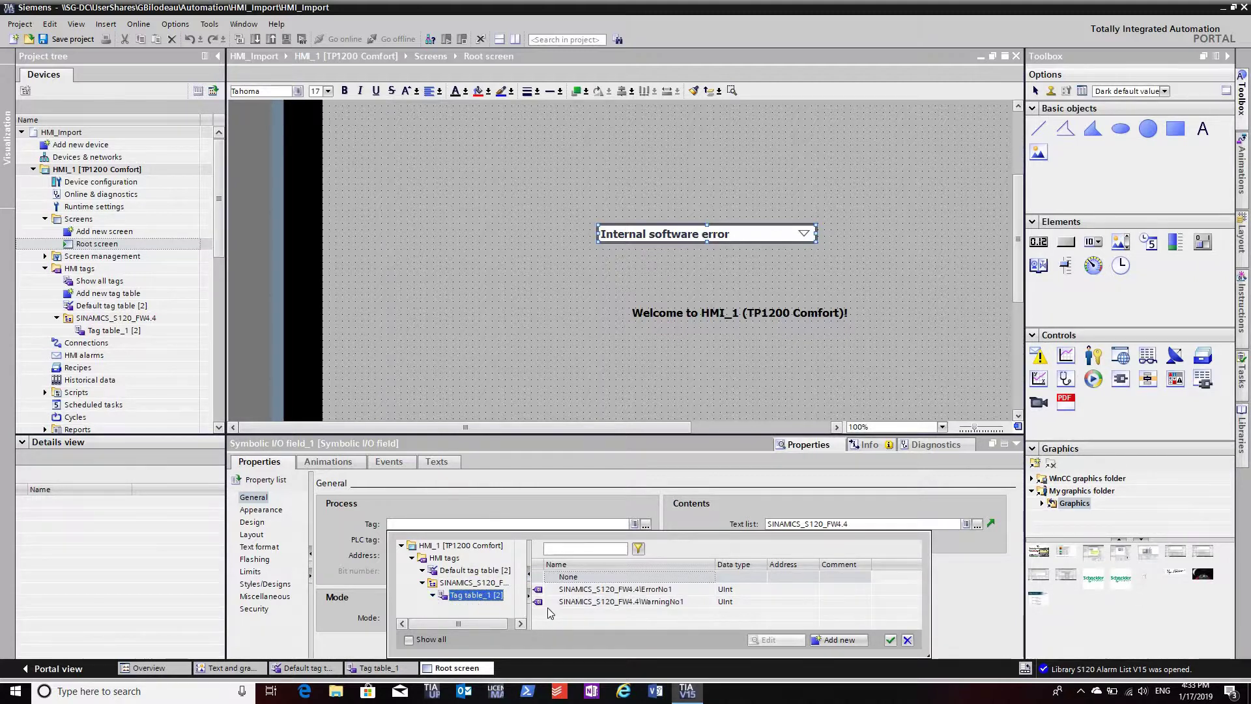
{"action": "left_click", "coordinate": [618, 589]}
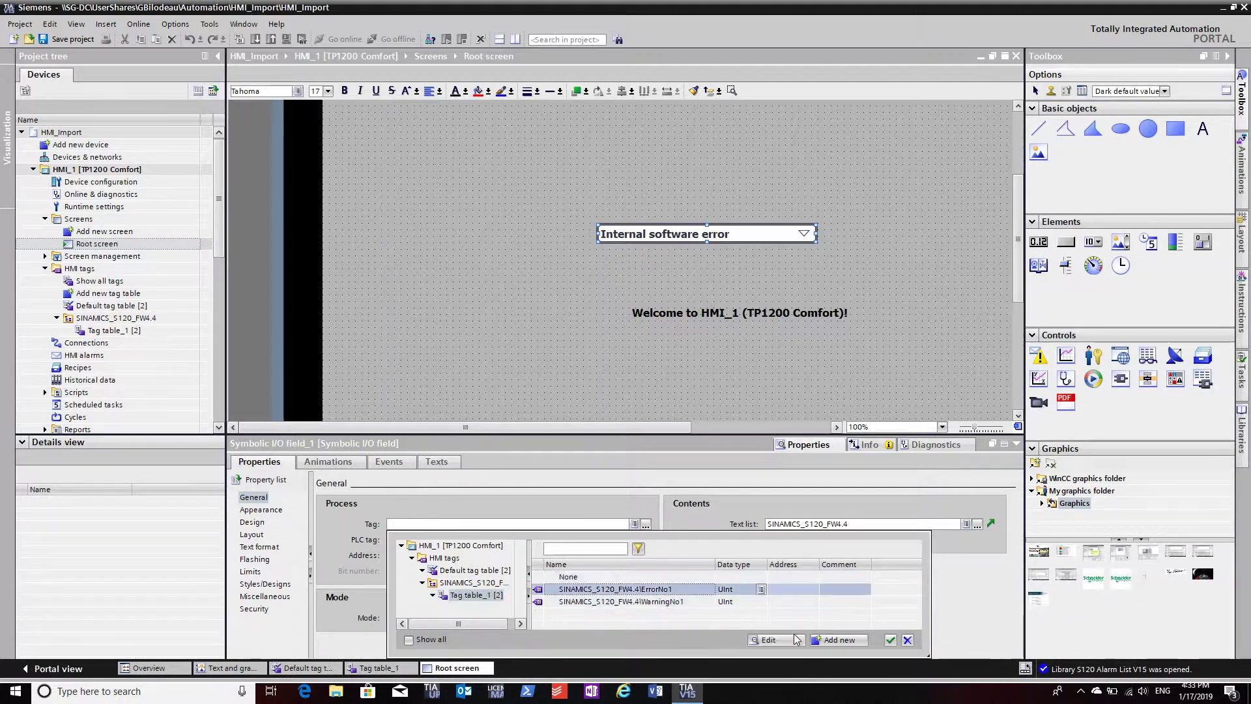
{"action": "left_click", "coordinate": [890, 640]}
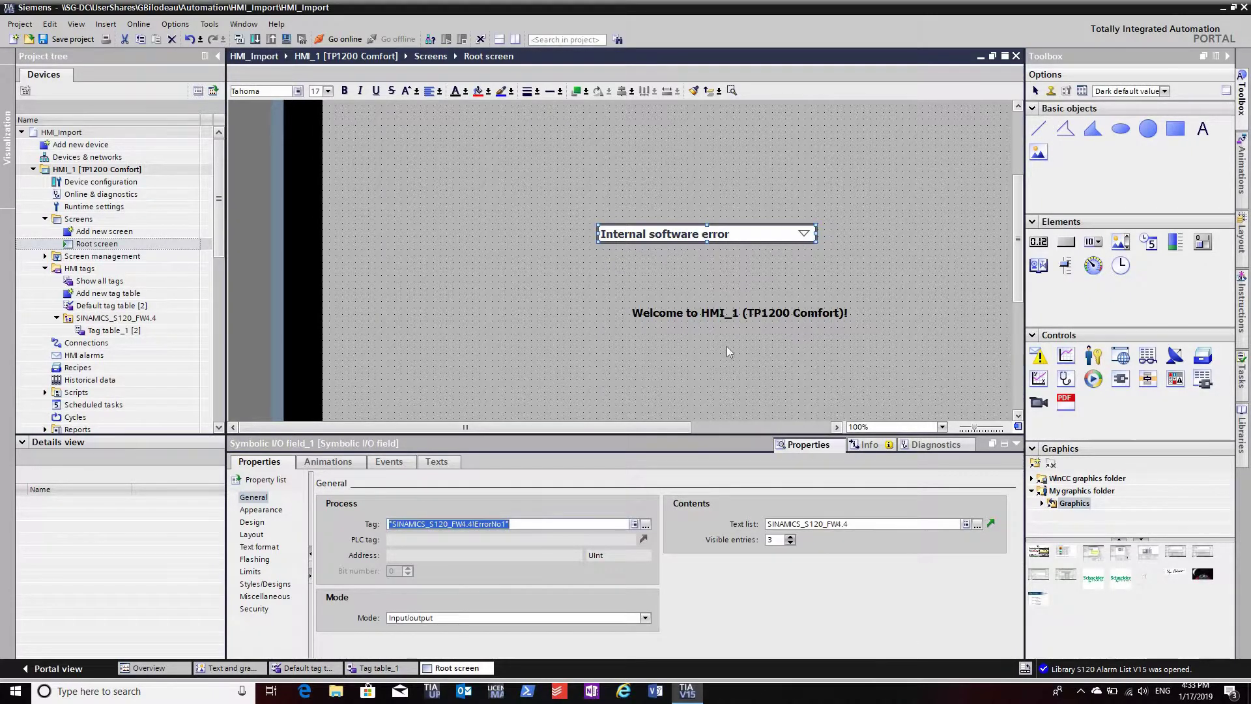
{"action": "left_click", "coordinate": [672, 297]}
- Copy Symbolic I/O field_1 and paste the copy directly below the original
{"action": "right_click", "coordinate": [664, 239]}
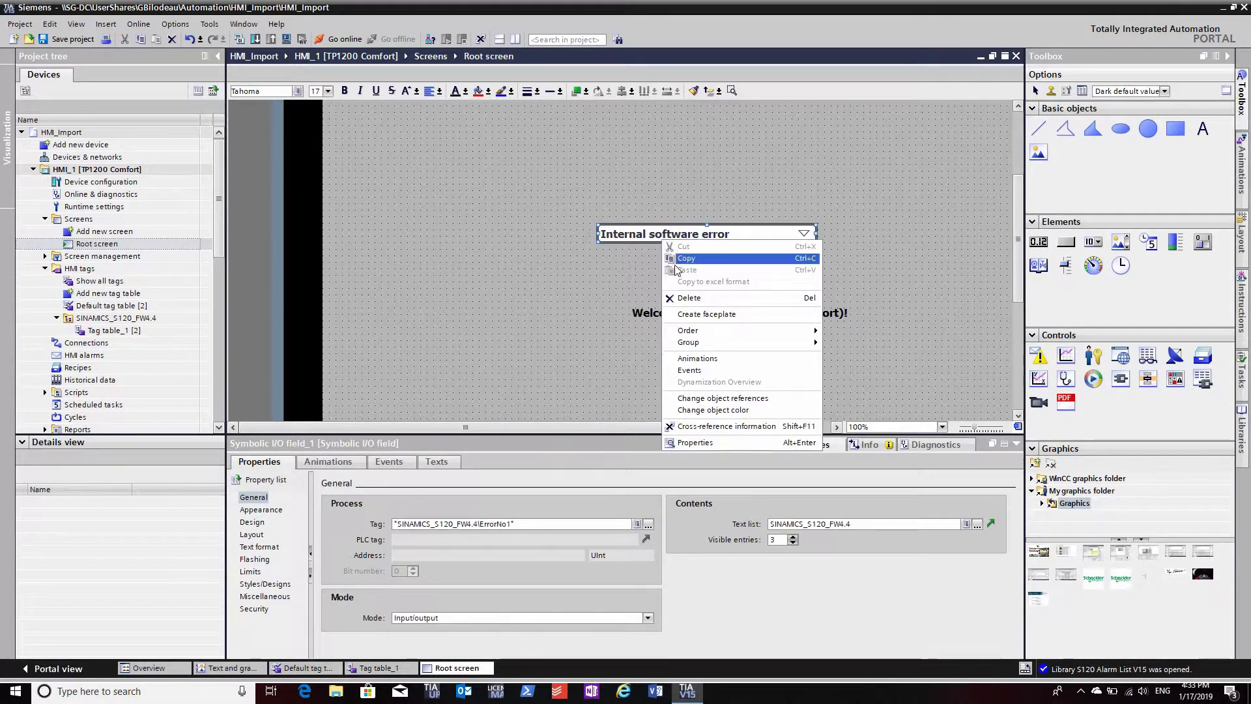
{"action": "left_click", "coordinate": [686, 258]}
{"action": "right_click", "coordinate": [663, 266]}
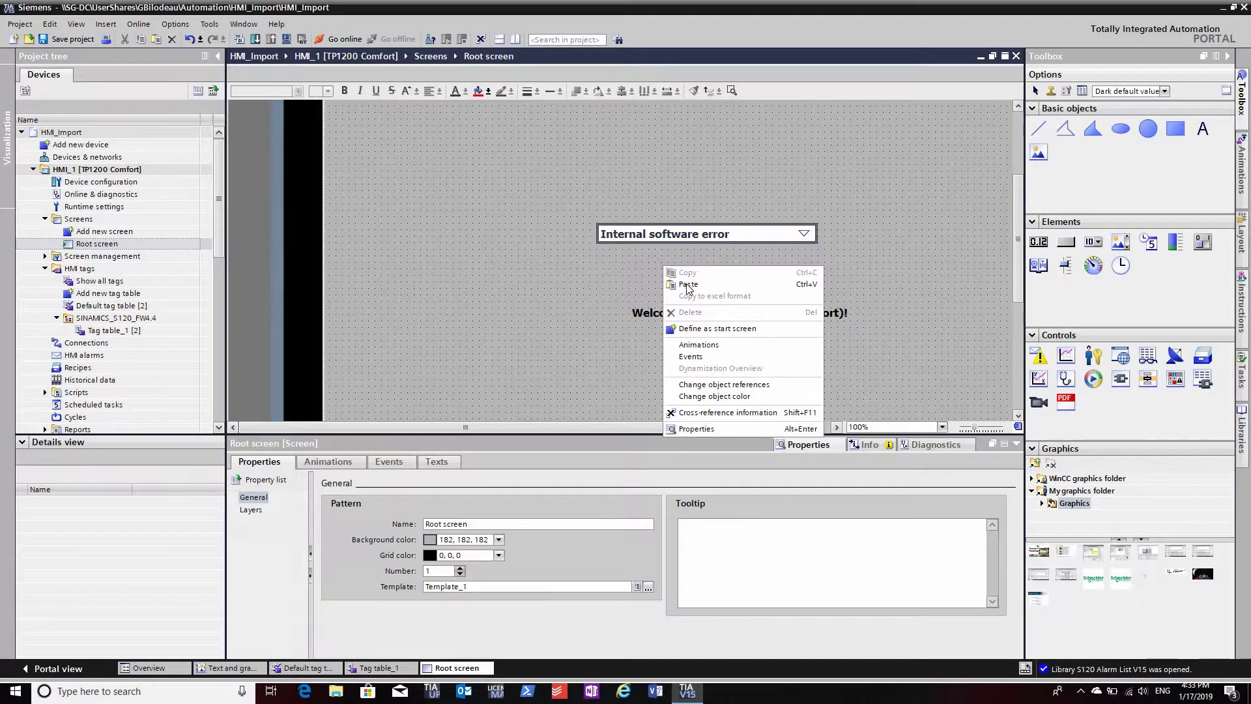
{"action": "left_click", "coordinate": [685, 284]}
{"action": "left_click_drag", "start_coordinate": [690, 241], "coordinate": [700, 290]}
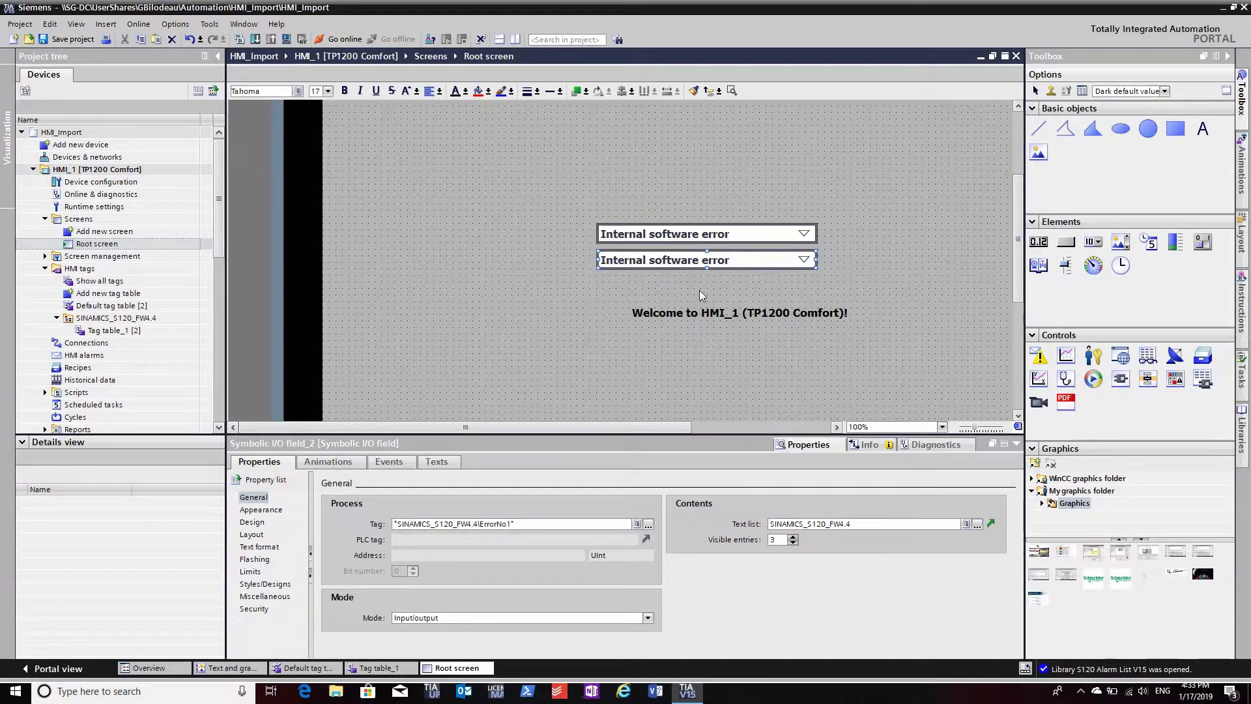
{"action": "left_click", "coordinate": [653, 375]}
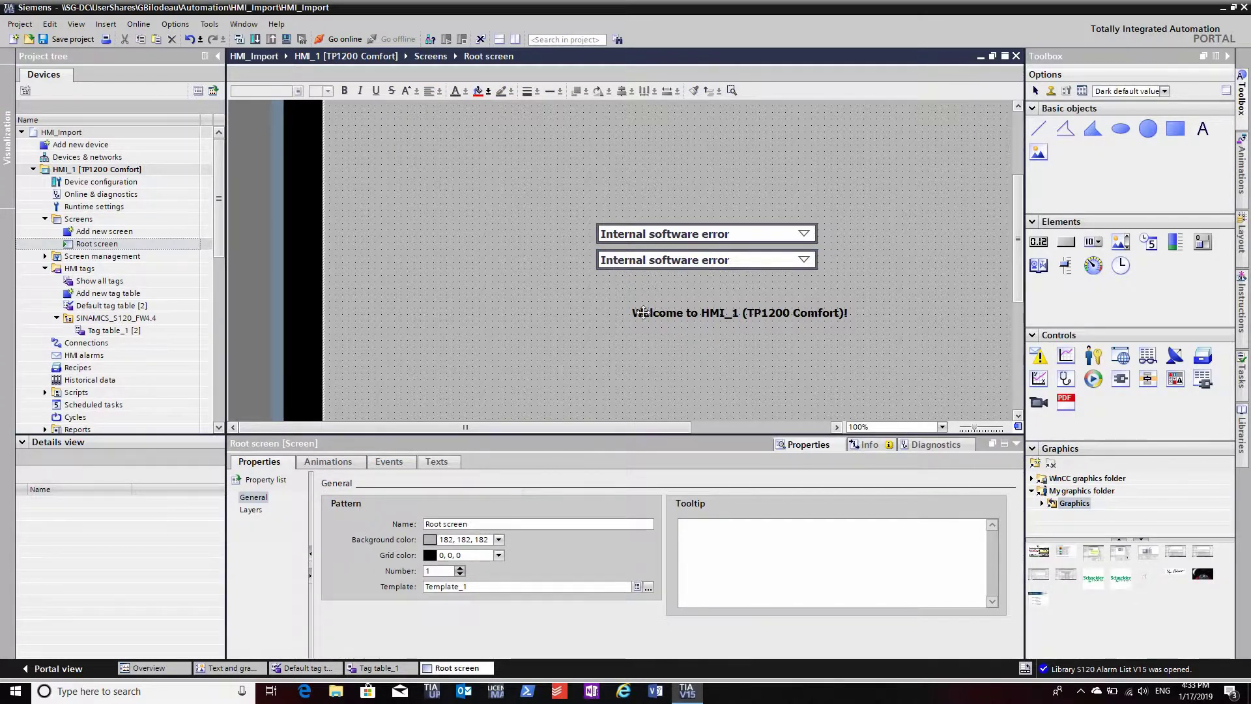
{"action": "left_click", "coordinate": [640, 260]}
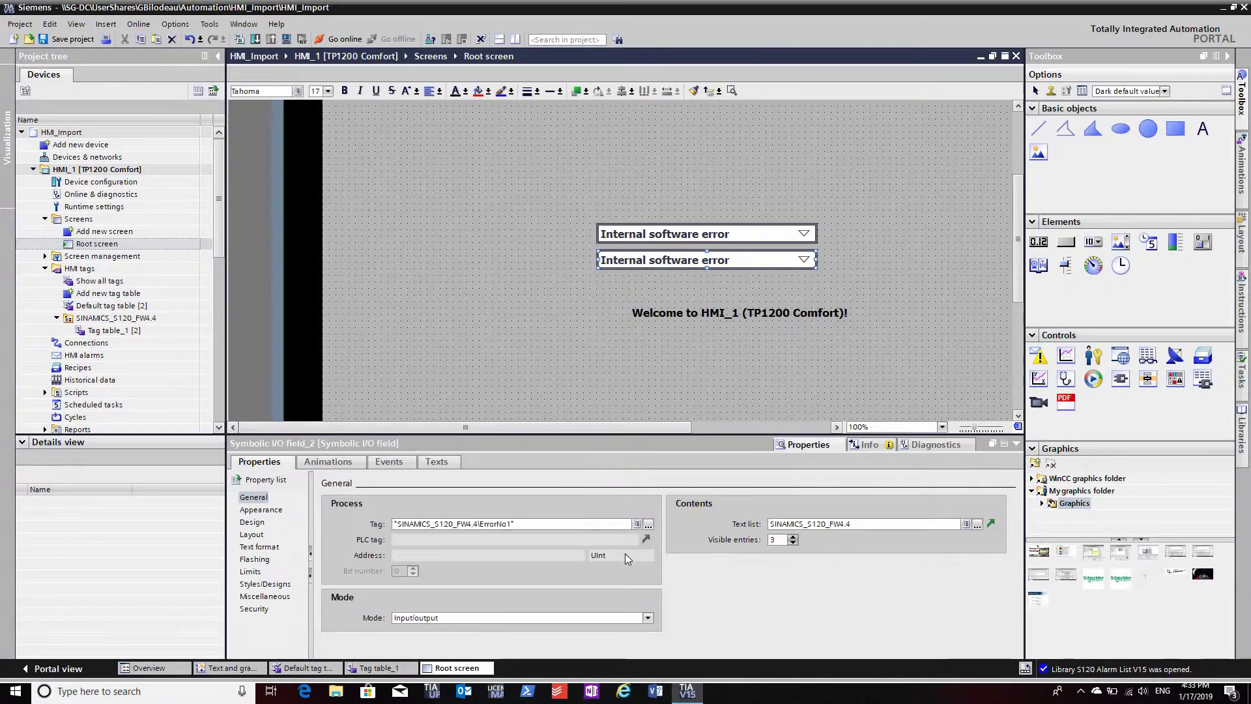
- Assign tag SINAMICS_S120_FW4.4\WarningNo1 to Symbolic I/O field_2 and add Text field_1 to its left
{"action": "left_click", "coordinate": [649, 525]}
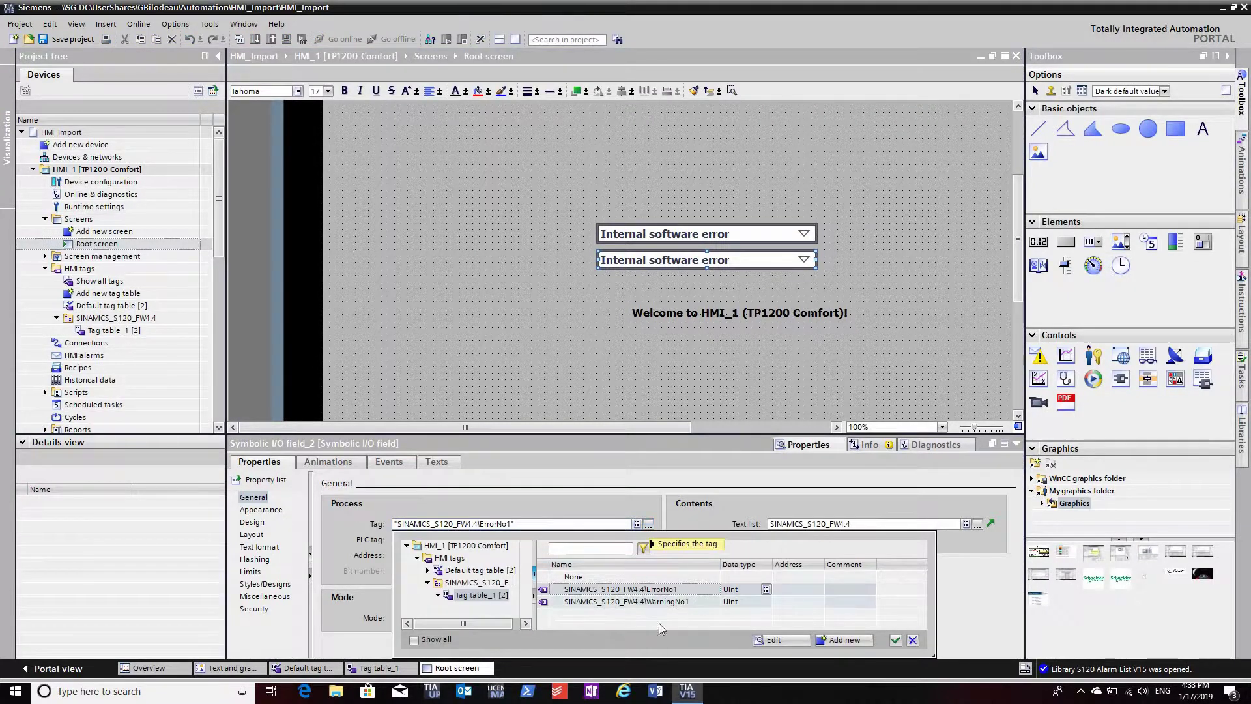
{"action": "left_click", "coordinate": [896, 640]}
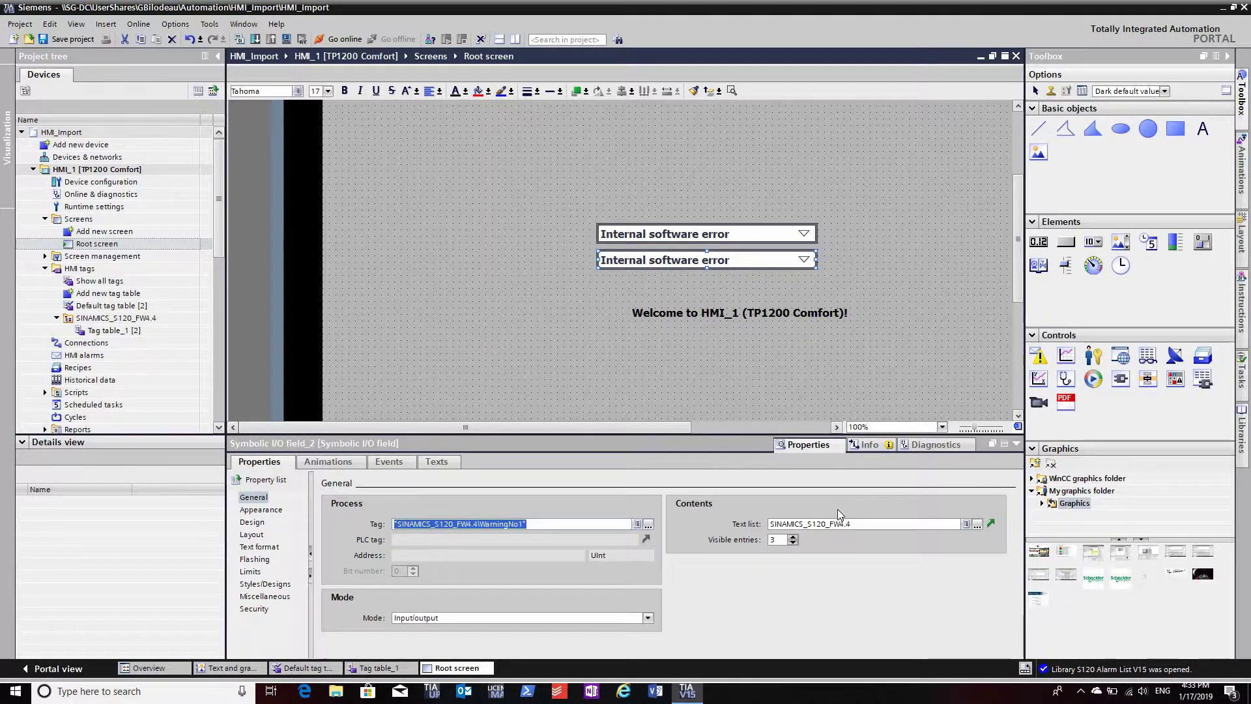
{"action": "left_click", "coordinate": [558, 235]}
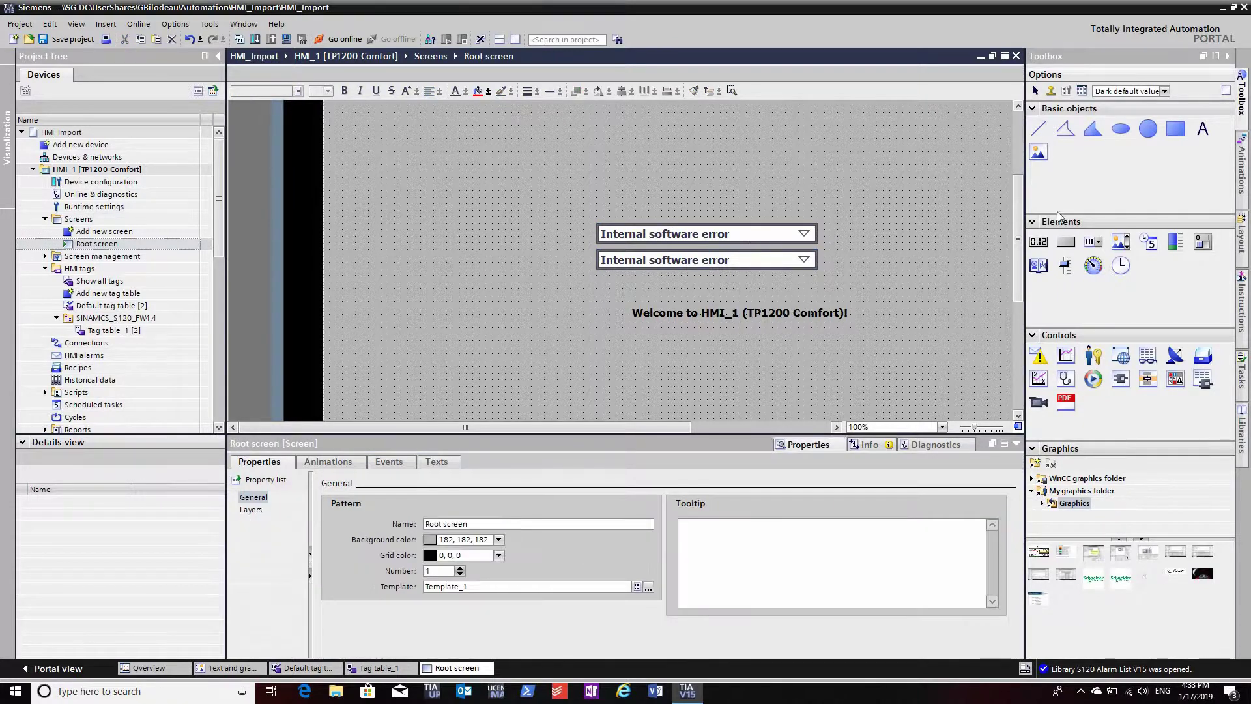
{"action": "left_click", "coordinate": [1202, 130]}
{"action": "left_click", "coordinate": [521, 242]}
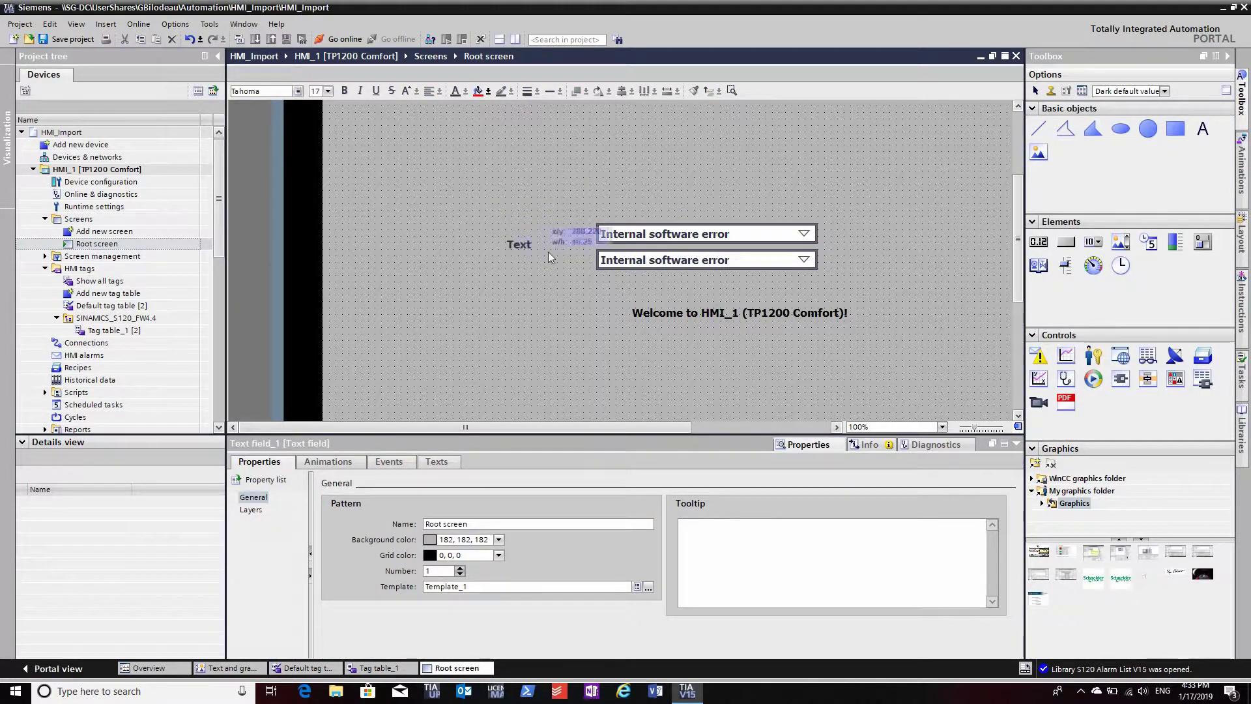